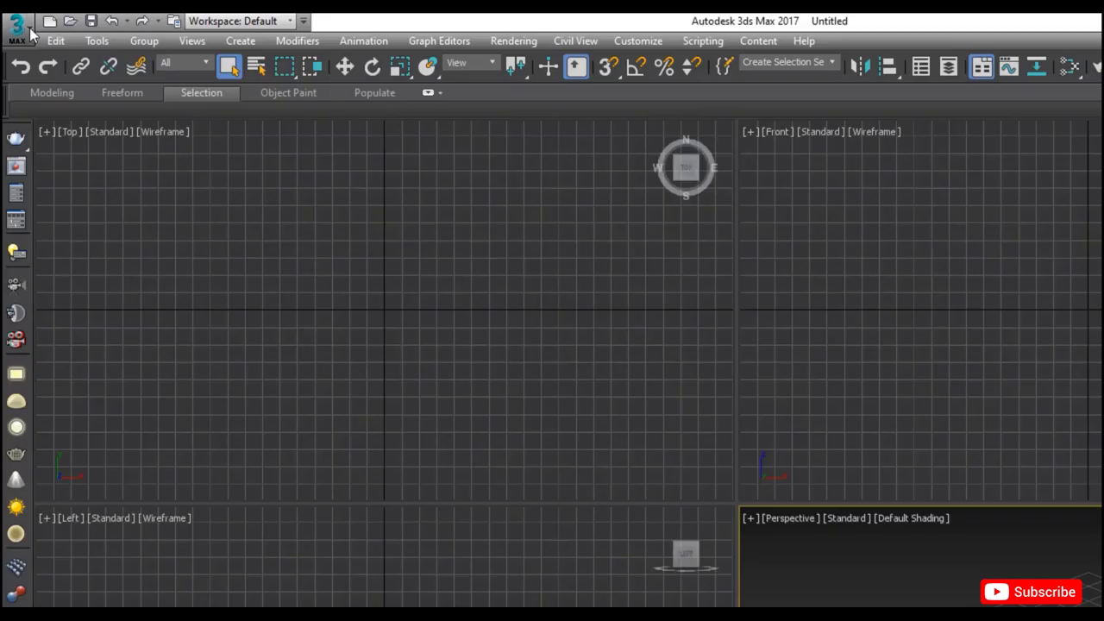
# Create a new 'Tennis Ball' folder and set it as the 3ds Max project folder.
pyautogui.click(19, 28)
pyautogui.moveTo(65, 426)
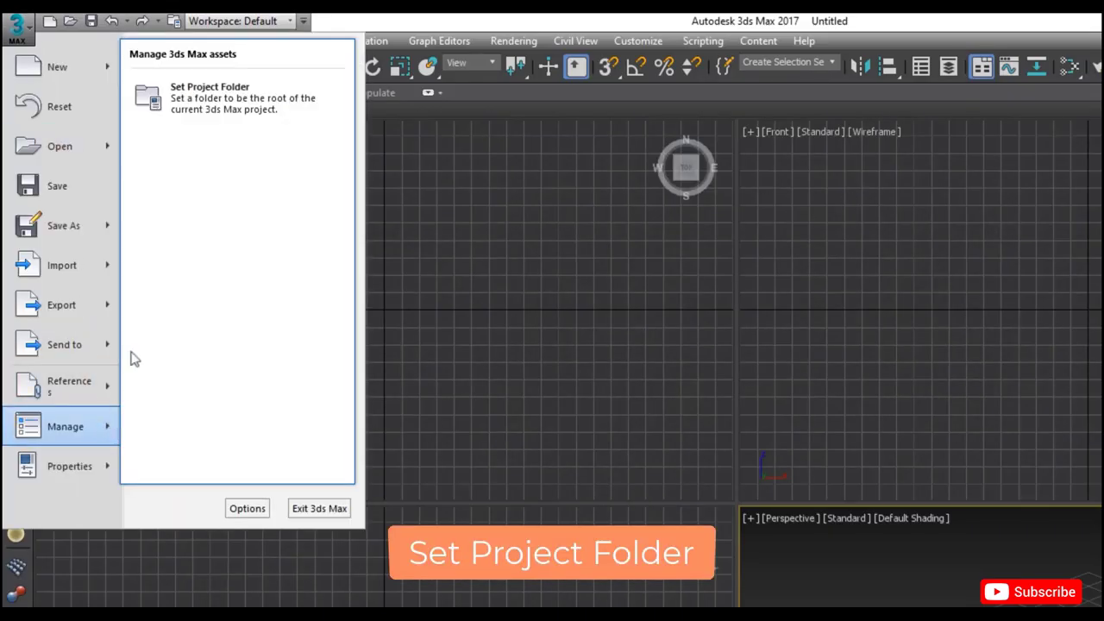
pyautogui.click(223, 99)
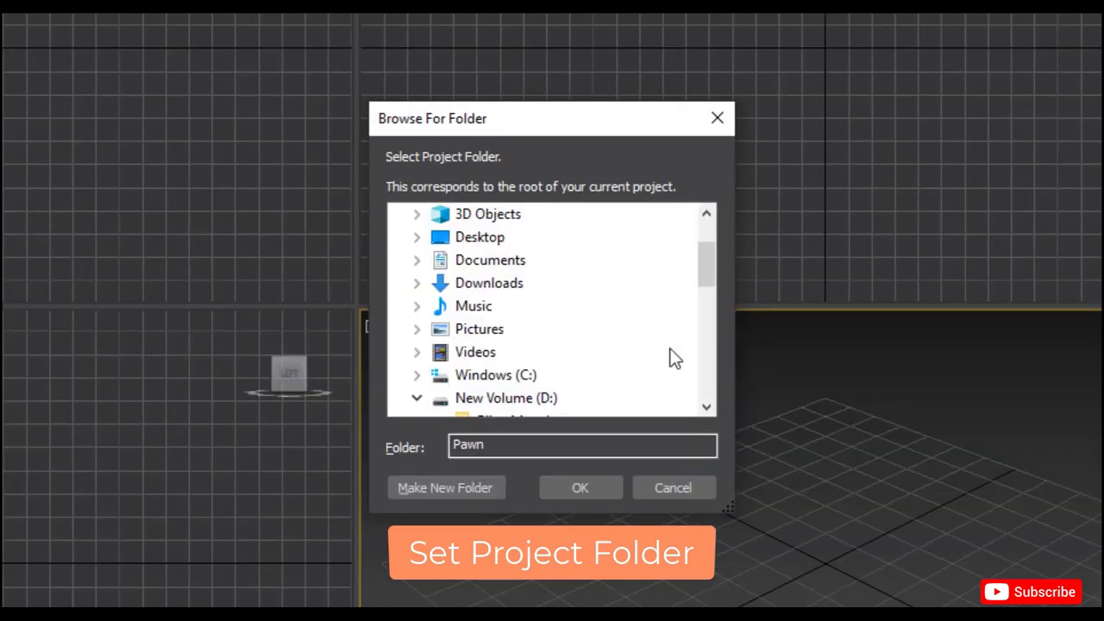
pyautogui.click(530, 238)
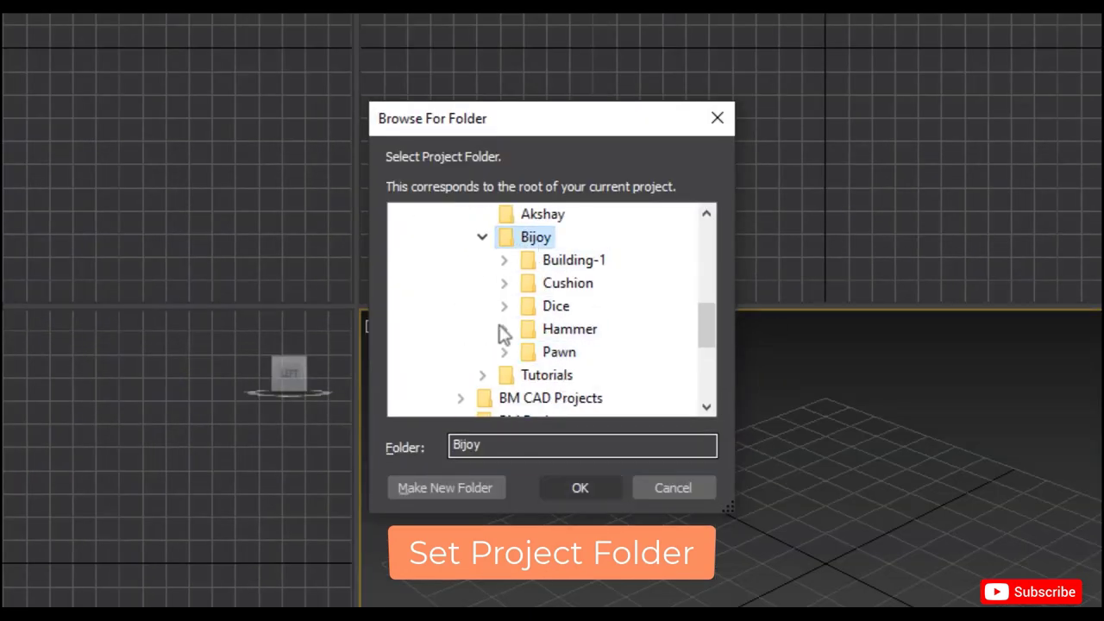
pyautogui.click(457, 487)
pyautogui.write('T')
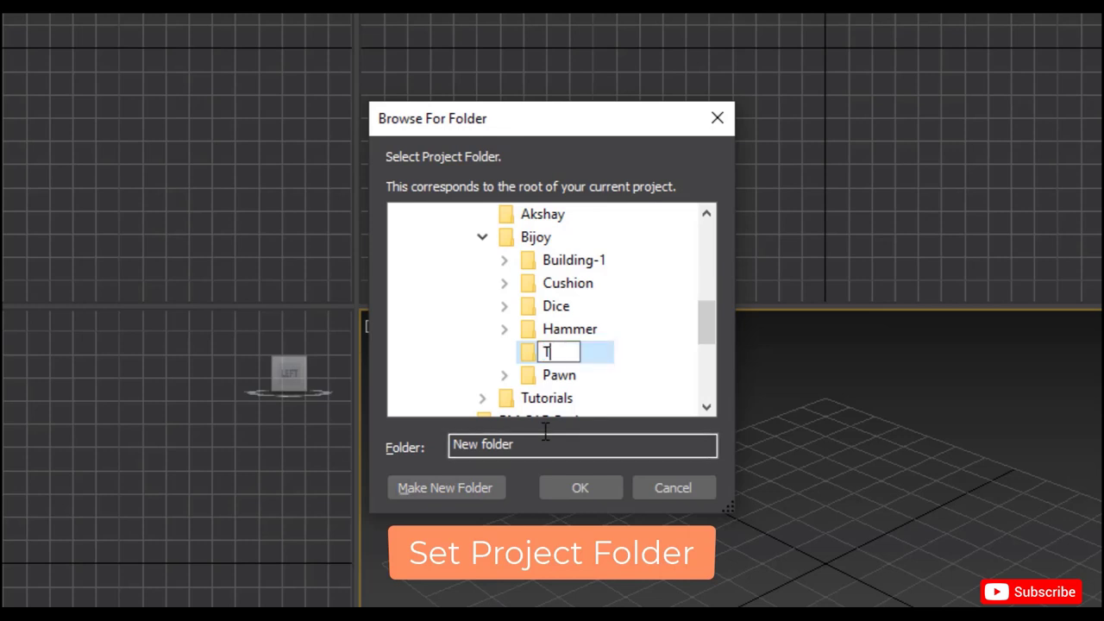
pyautogui.write('enni')
pyautogui.write('s Ball')
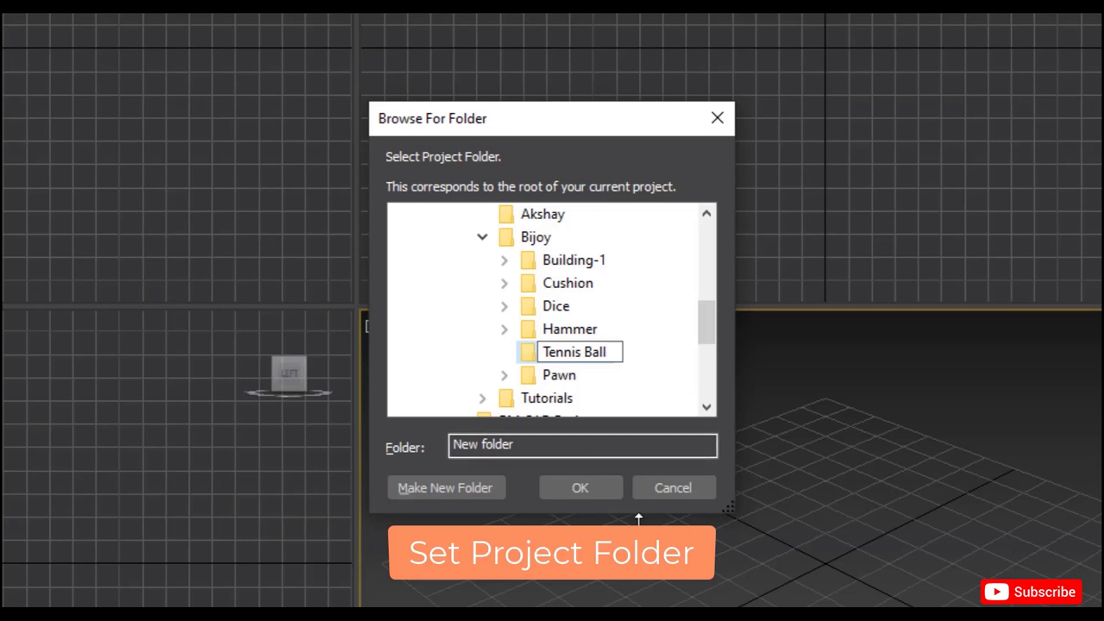
pyautogui.click(581, 488)
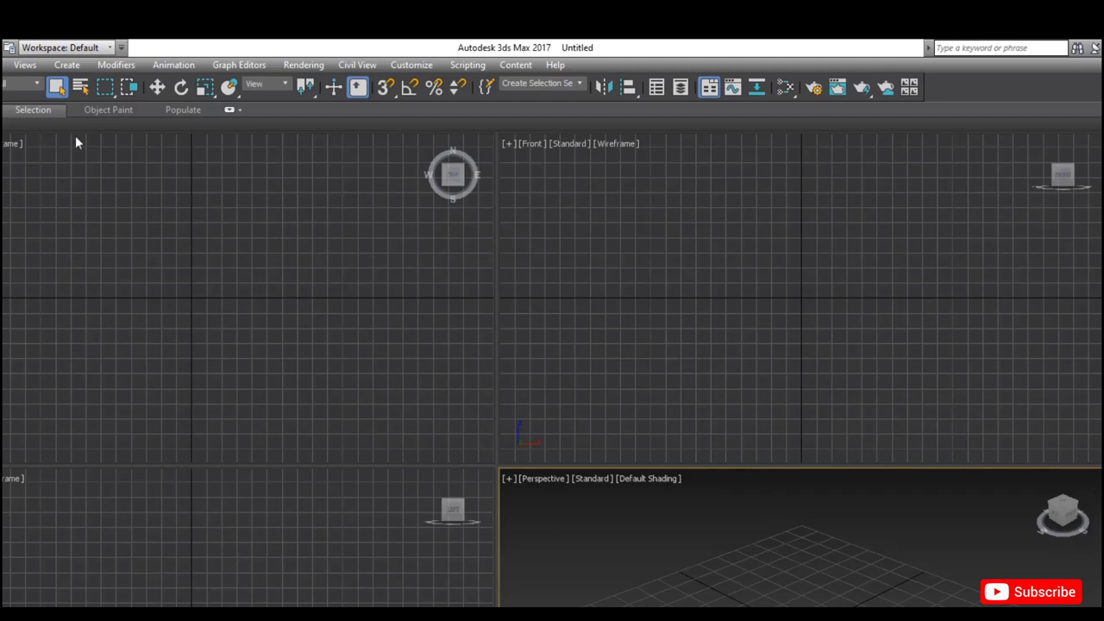
# Set both the metric display units and the system units to centimeters.
pyautogui.click(412, 66)
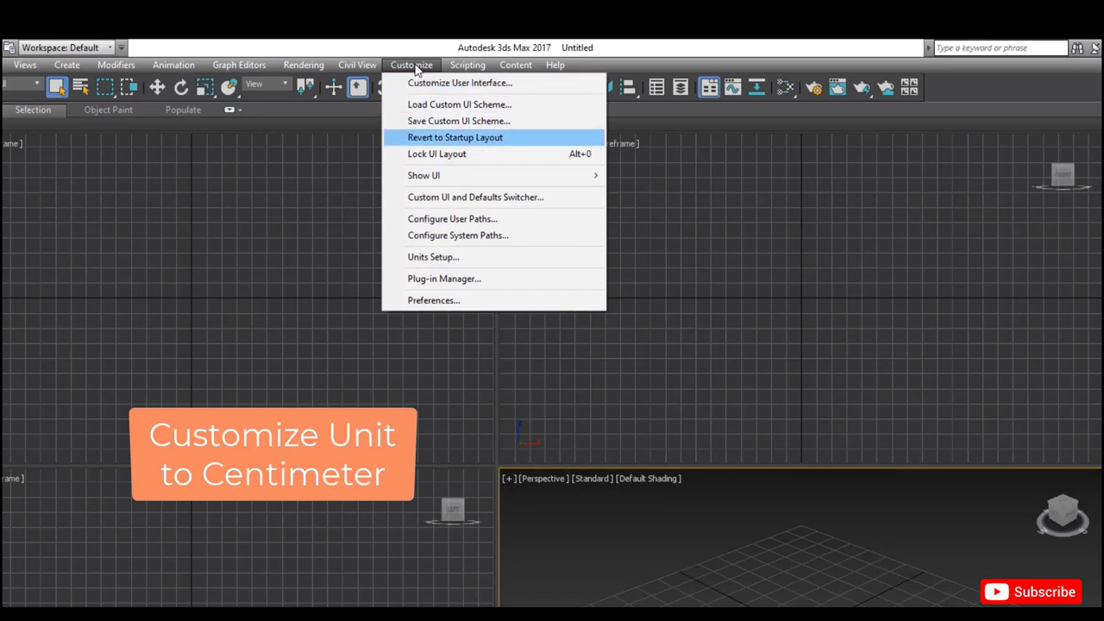
pyautogui.click(428, 257)
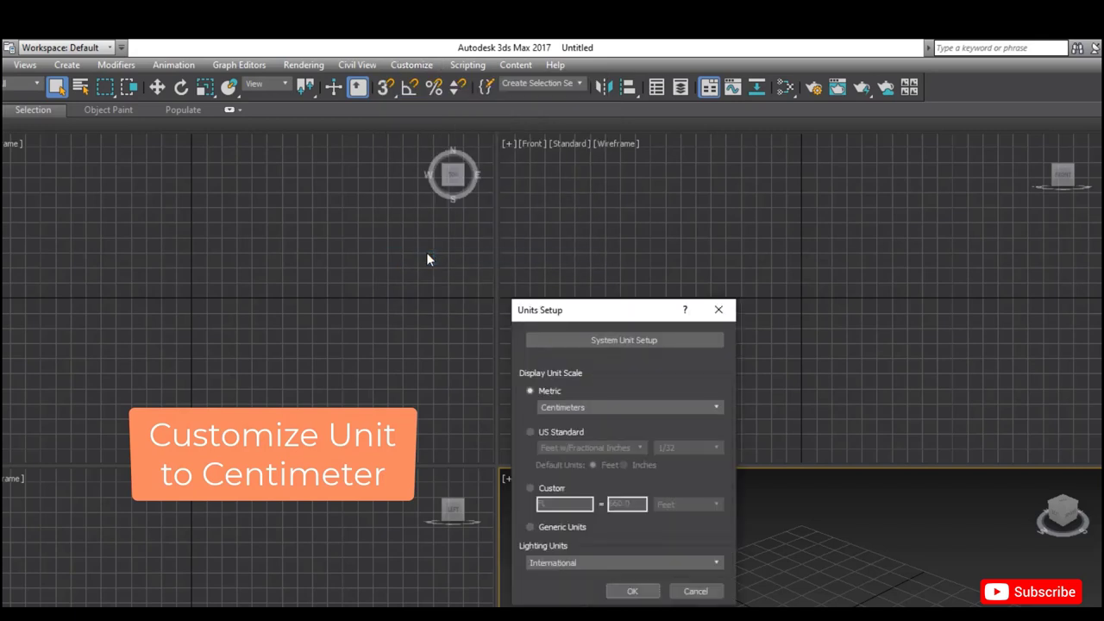
pyautogui.click(723, 408)
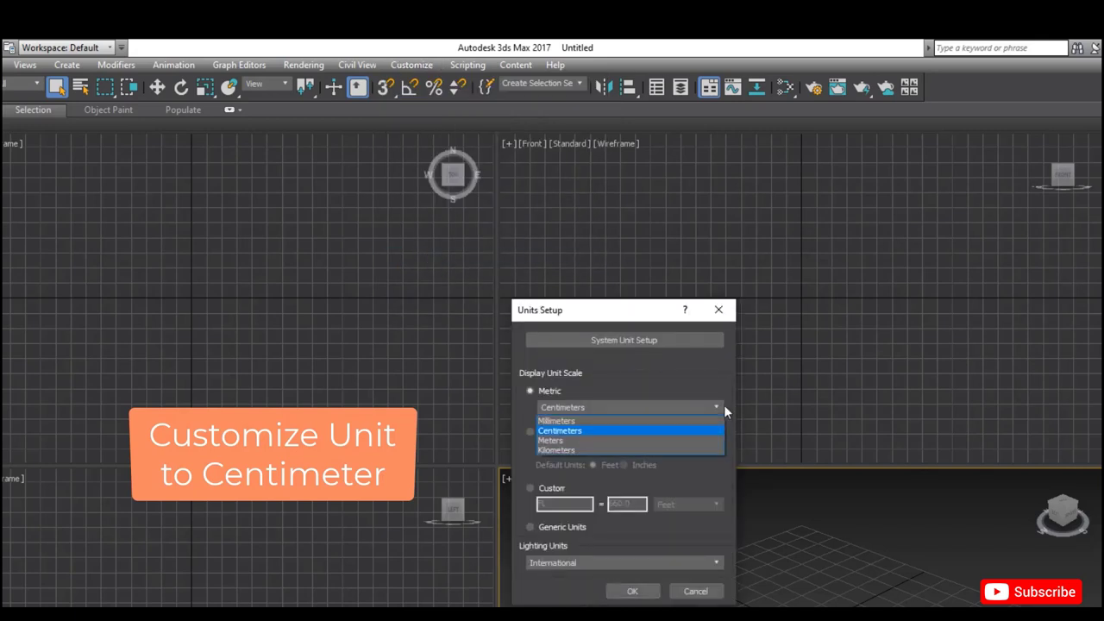
pyautogui.click(595, 431)
pyautogui.click(633, 340)
pyautogui.click(672, 410)
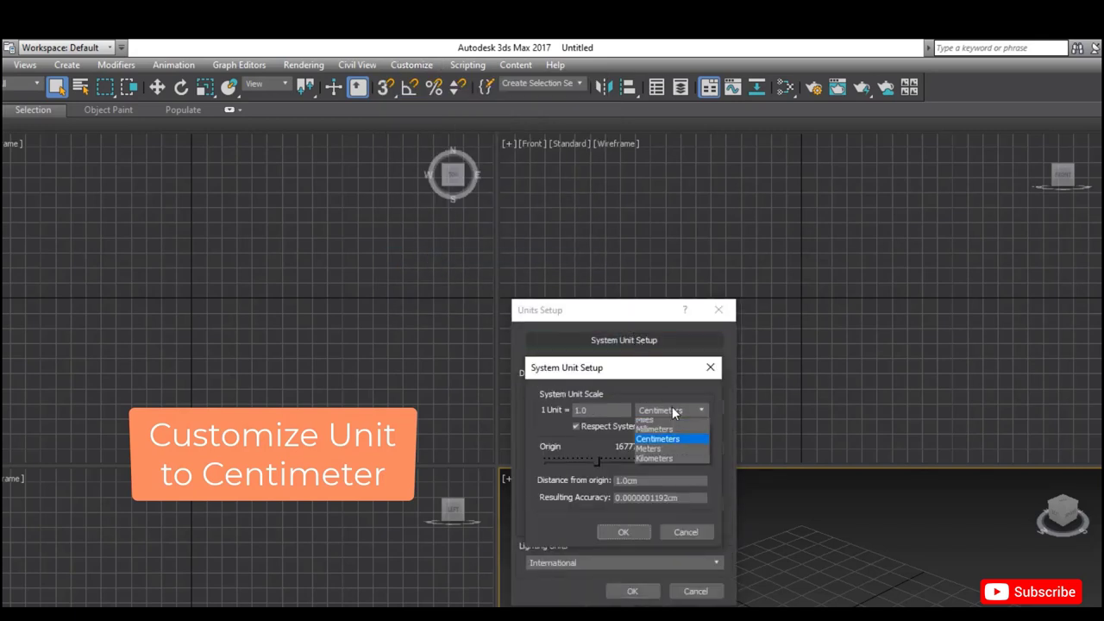
pyautogui.click(665, 461)
pyautogui.click(622, 532)
pyautogui.click(635, 591)
pyautogui.write('Te')
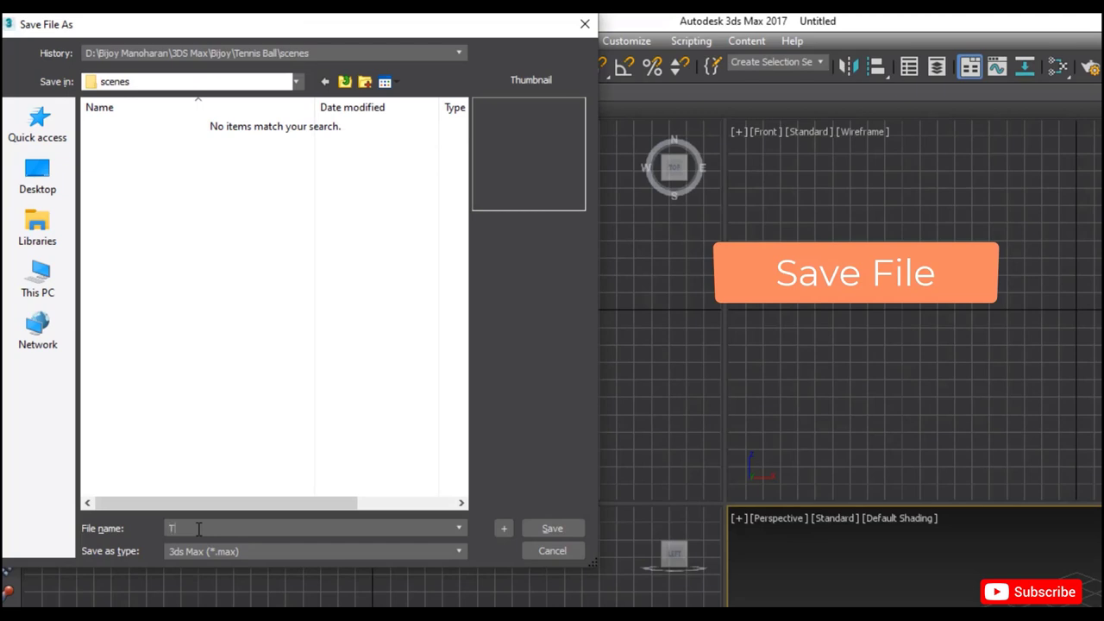
# Save the scene as Tennis Ball.max in the project's scenes folder.
pyautogui.write('nnis')
pyautogui.write(' Ball')
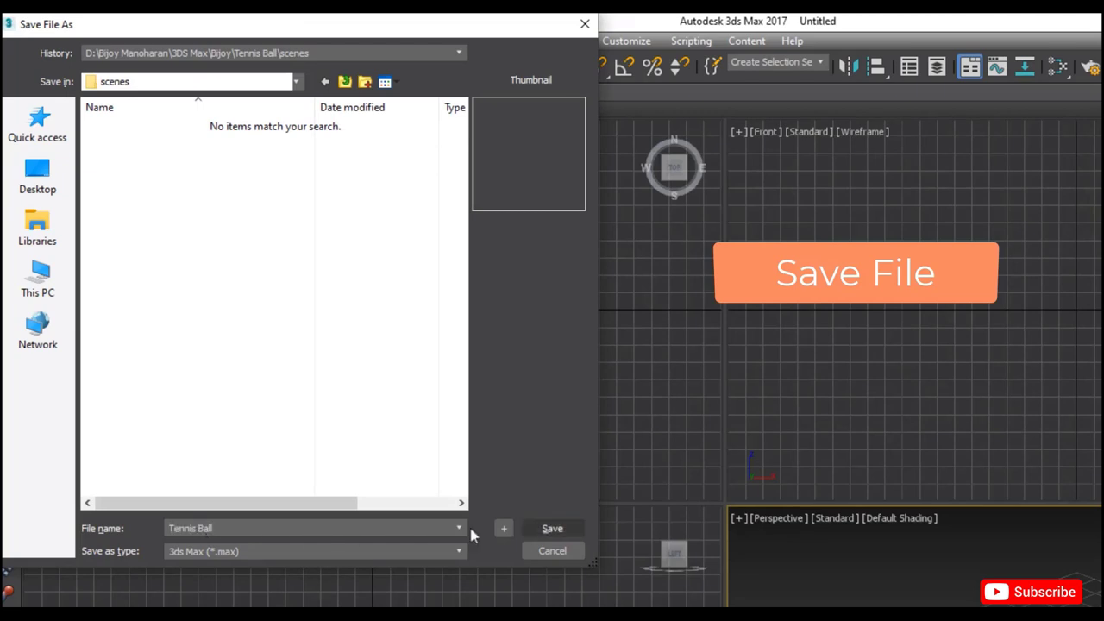
pyautogui.click(552, 528)
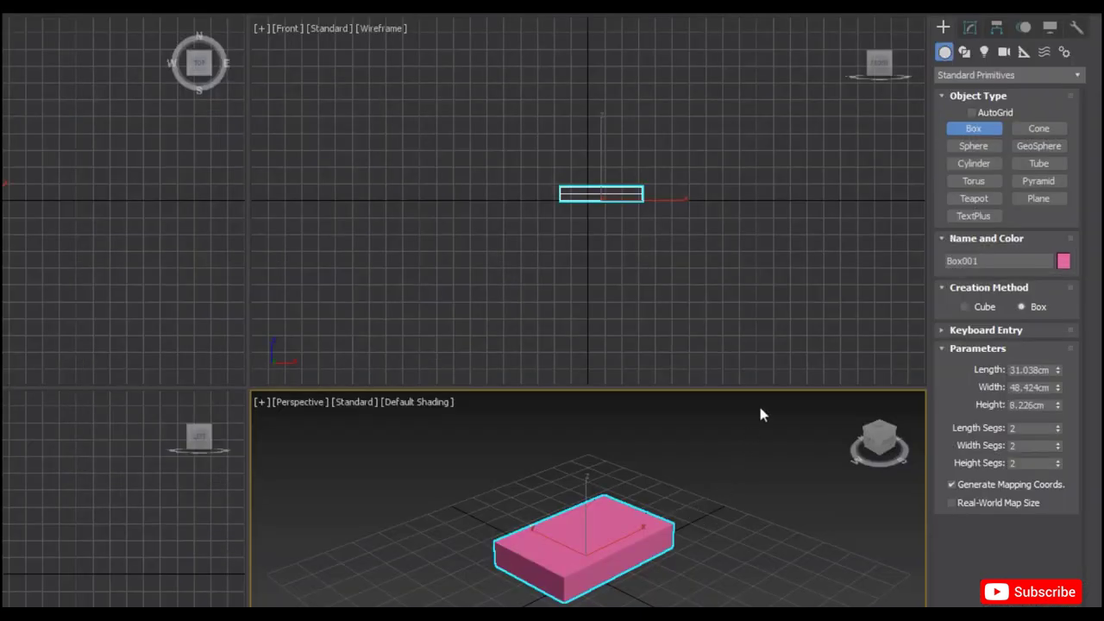
# Set Box001's length, width and height to 10 cm each.
pyautogui.click(969, 28)
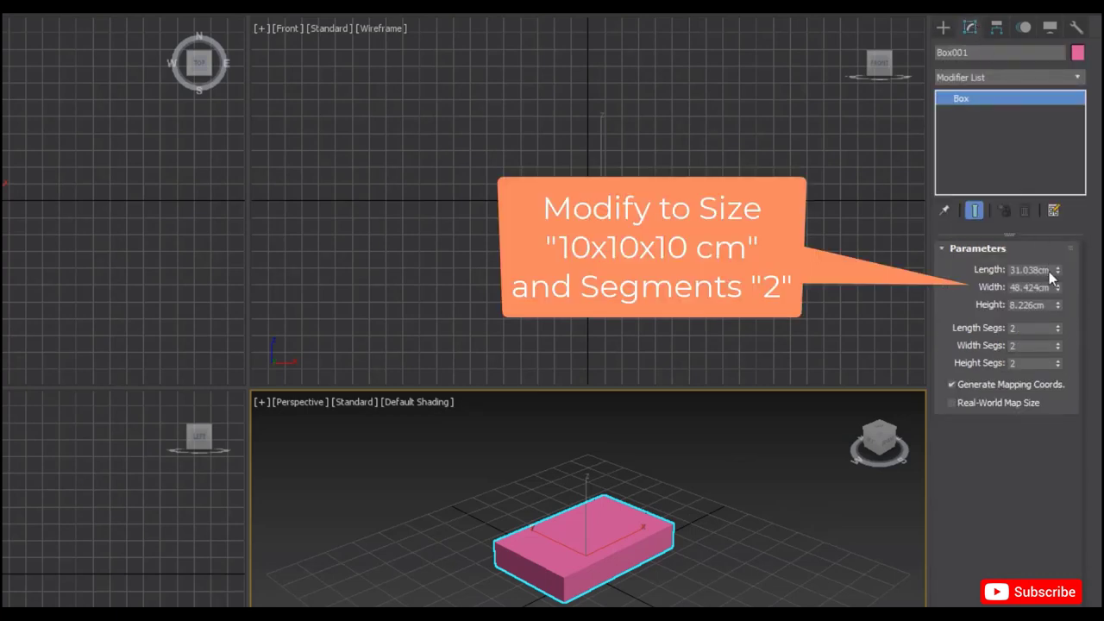
pyautogui.doubleClick(1048, 271)
pyautogui.write('10')
pyautogui.doubleClick(1046, 288)
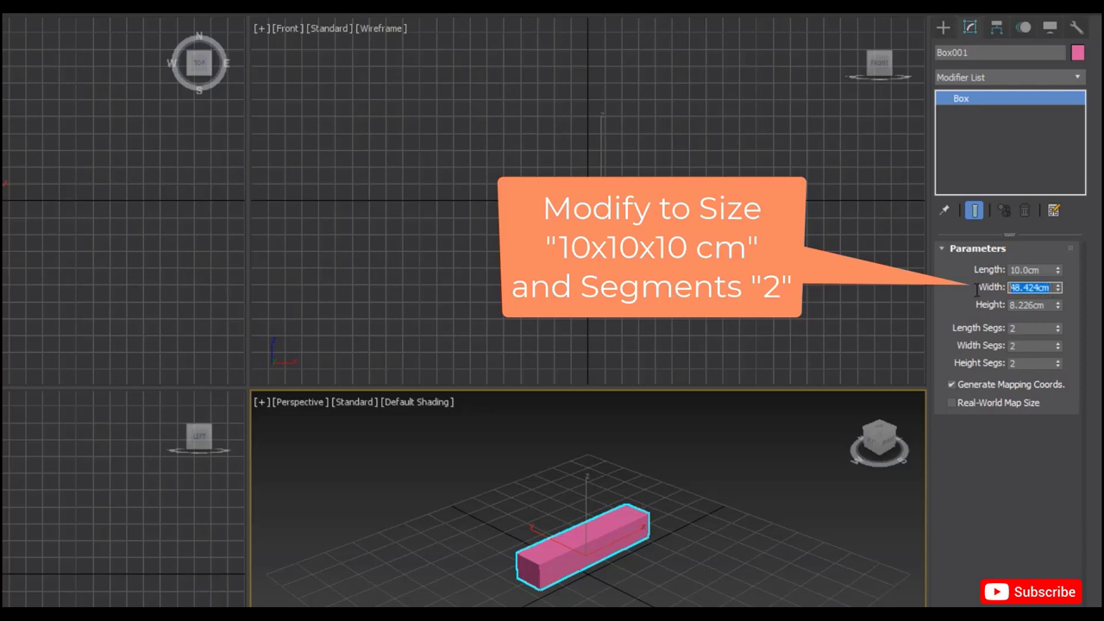
pyautogui.write('10')
pyautogui.press('Return')
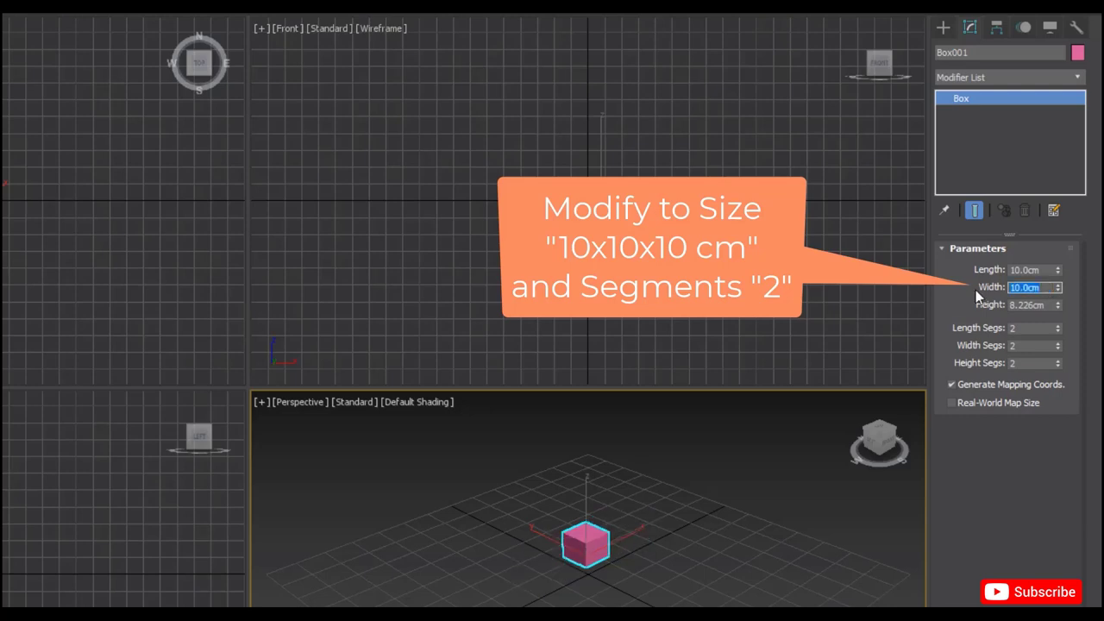
pyautogui.doubleClick(1046, 305)
pyautogui.write('10')
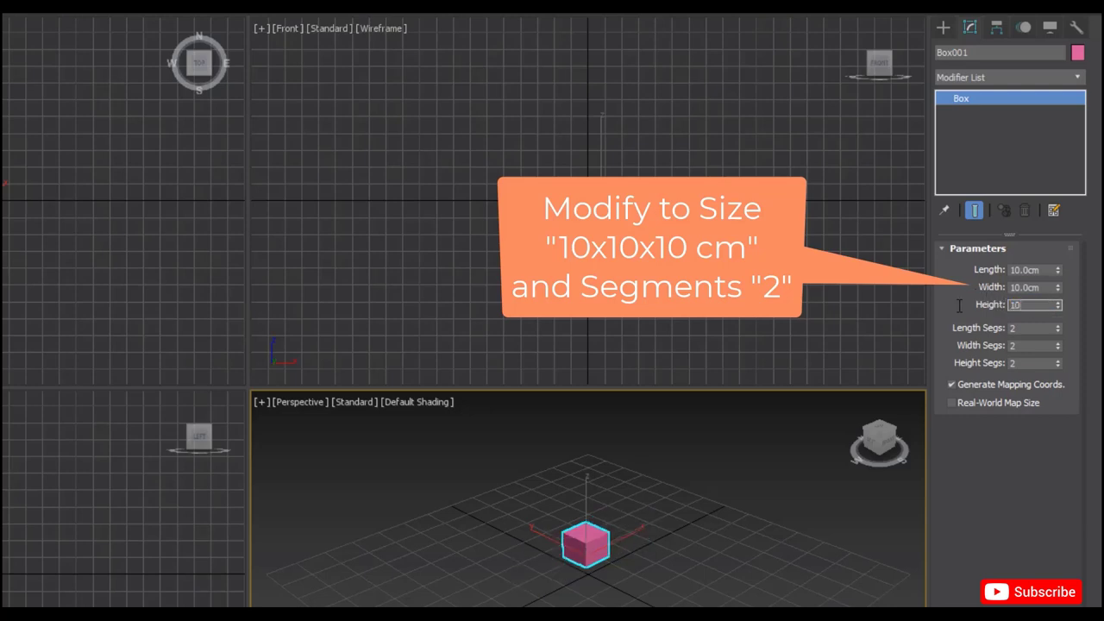
pyautogui.press('Return')
# Give the box 2 length, width and height segments.
pyautogui.doubleClick(1023, 330)
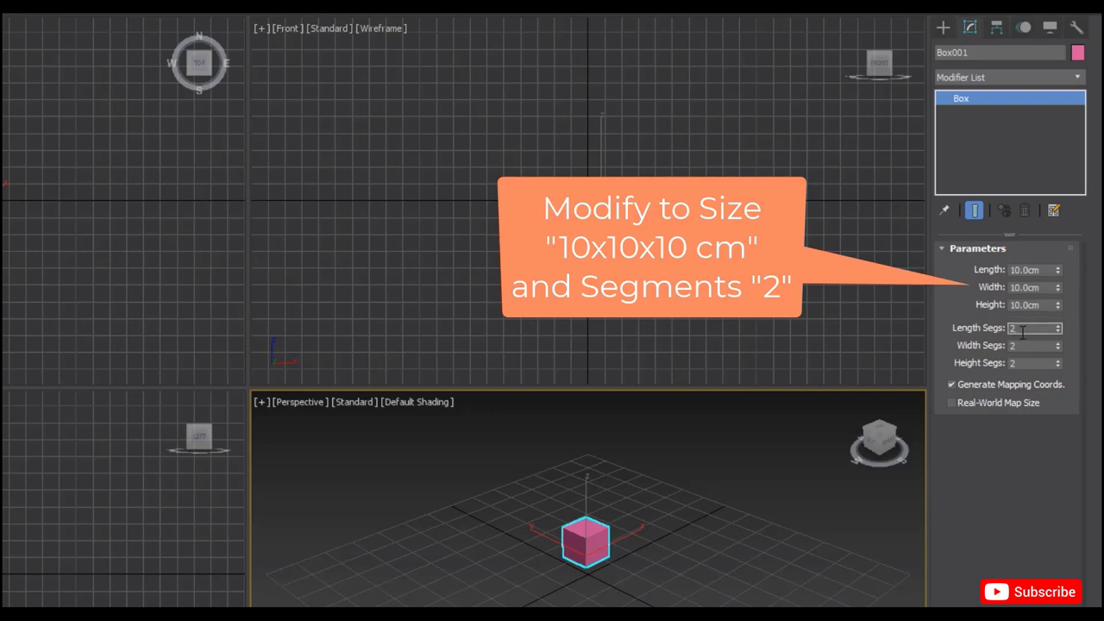
pyautogui.click(1023, 346)
pyautogui.write('2')
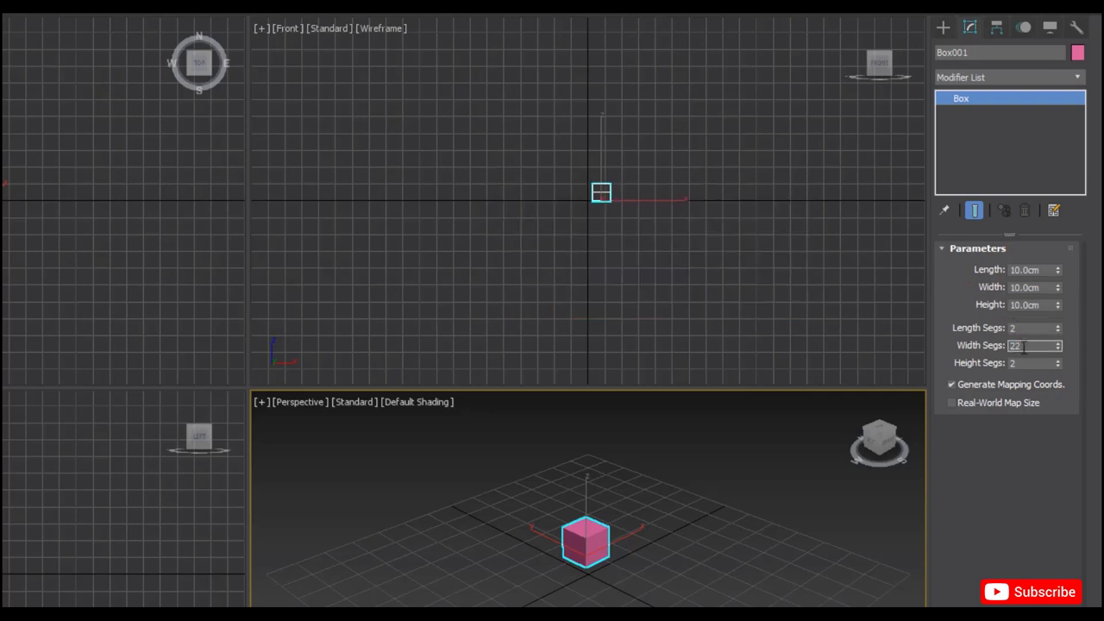
pyautogui.press('BackSpace')
pyautogui.doubleClick(1026, 362)
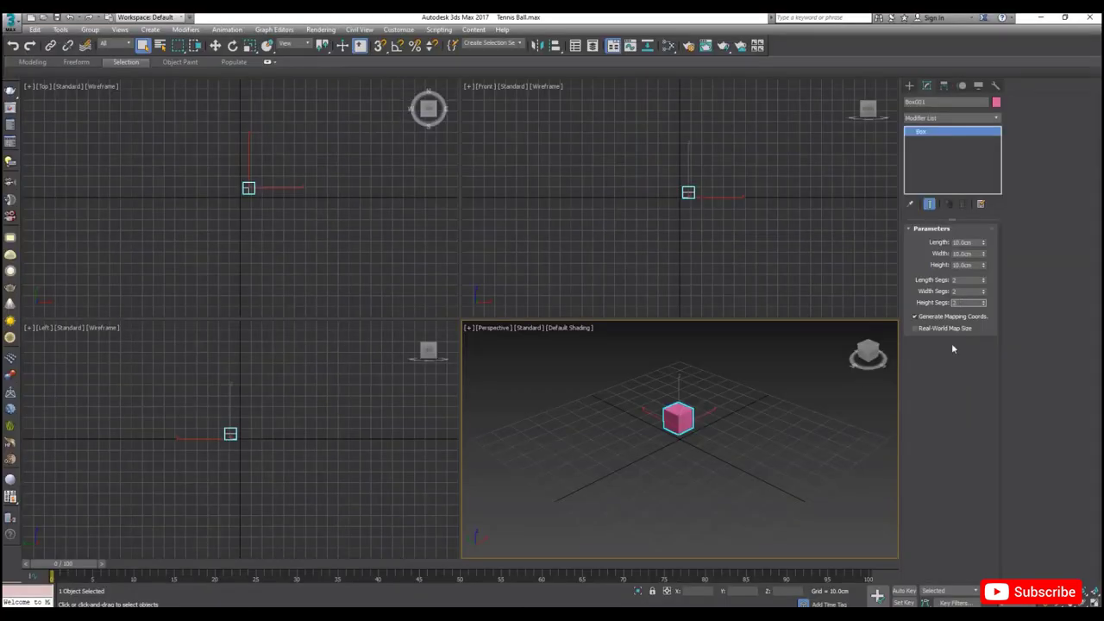
# Move the box to the world origin by setting X and Y to 0.
pyautogui.click(943, 375)
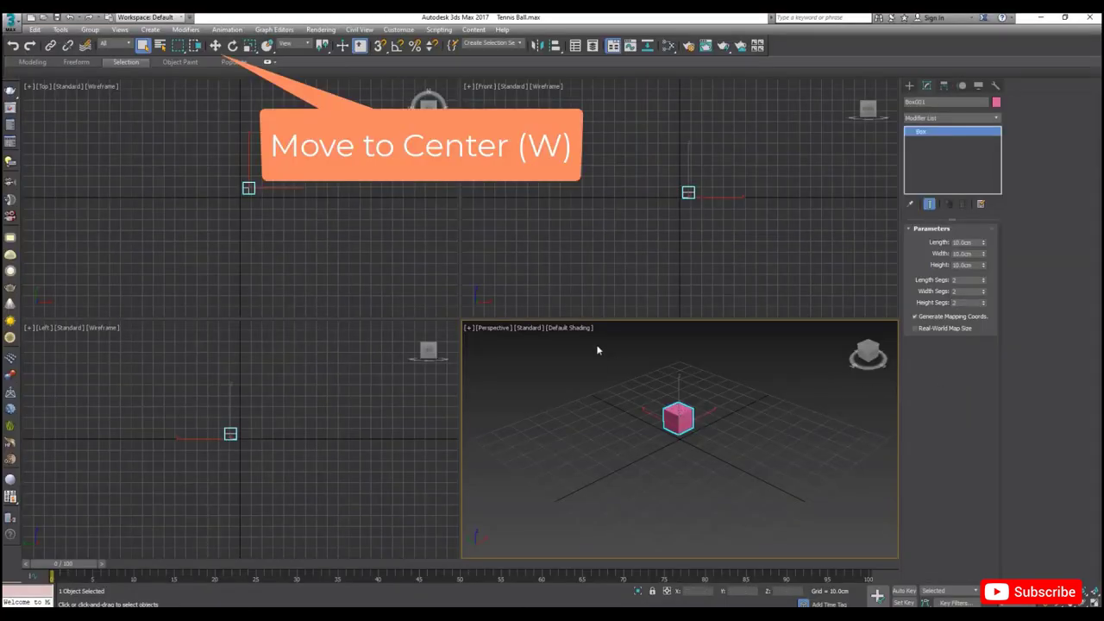
pyautogui.click(214, 45)
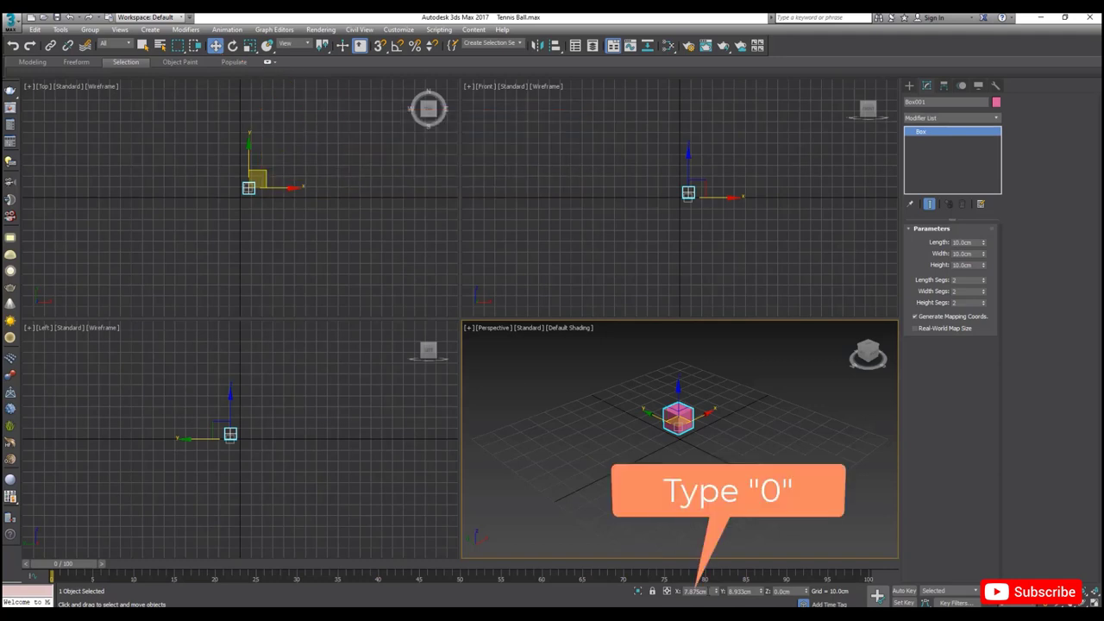
pyautogui.doubleClick(695, 591)
pyautogui.write('0')
pyautogui.press('Tab')
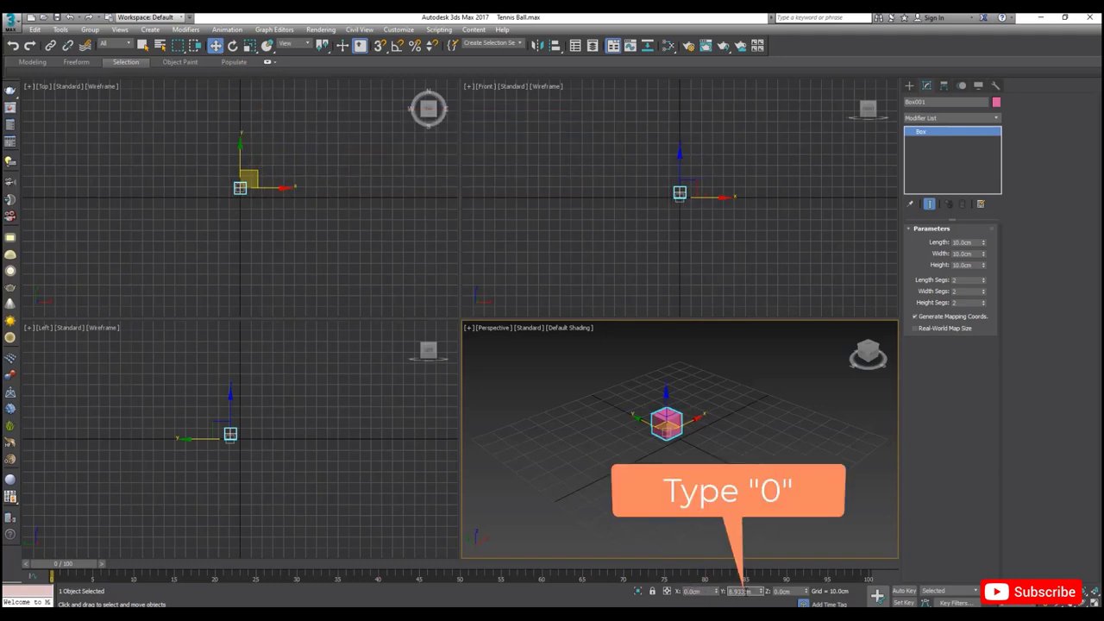
pyautogui.write('0')
pyautogui.press('Tab')
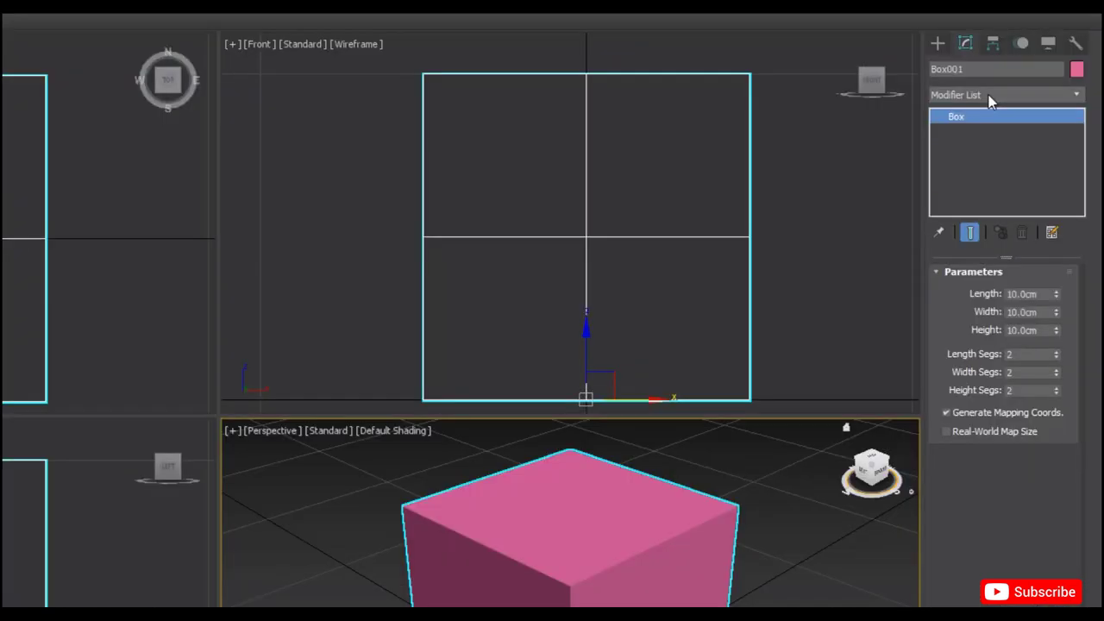
# Add a Spherify modifier to the box, then convert it to an Editable Poly.
pyautogui.click(990, 95)
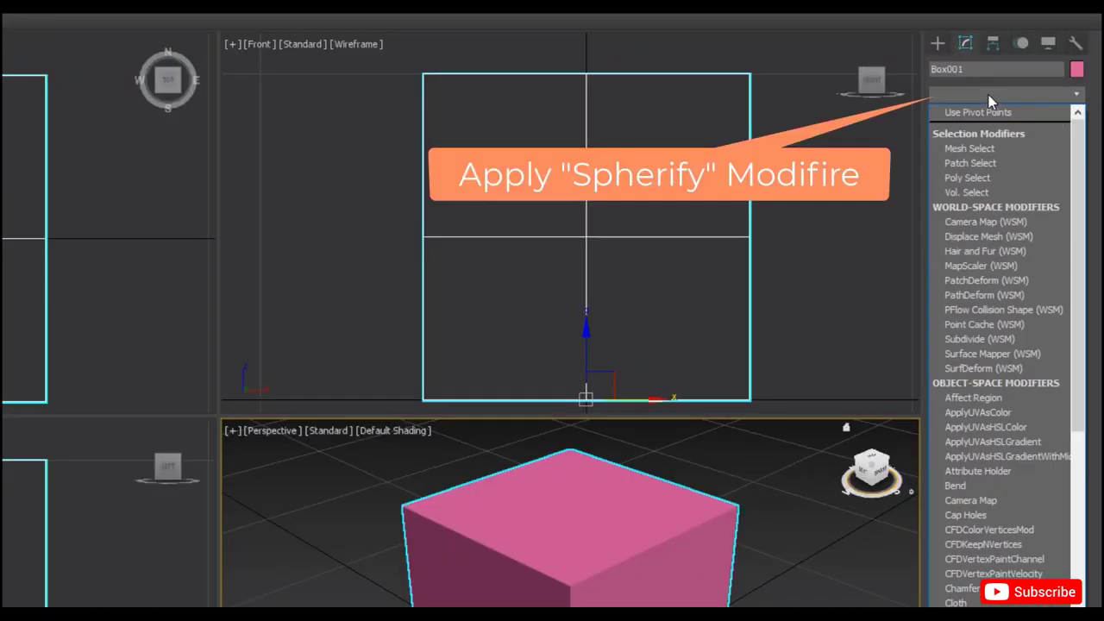
pyautogui.write('sp')
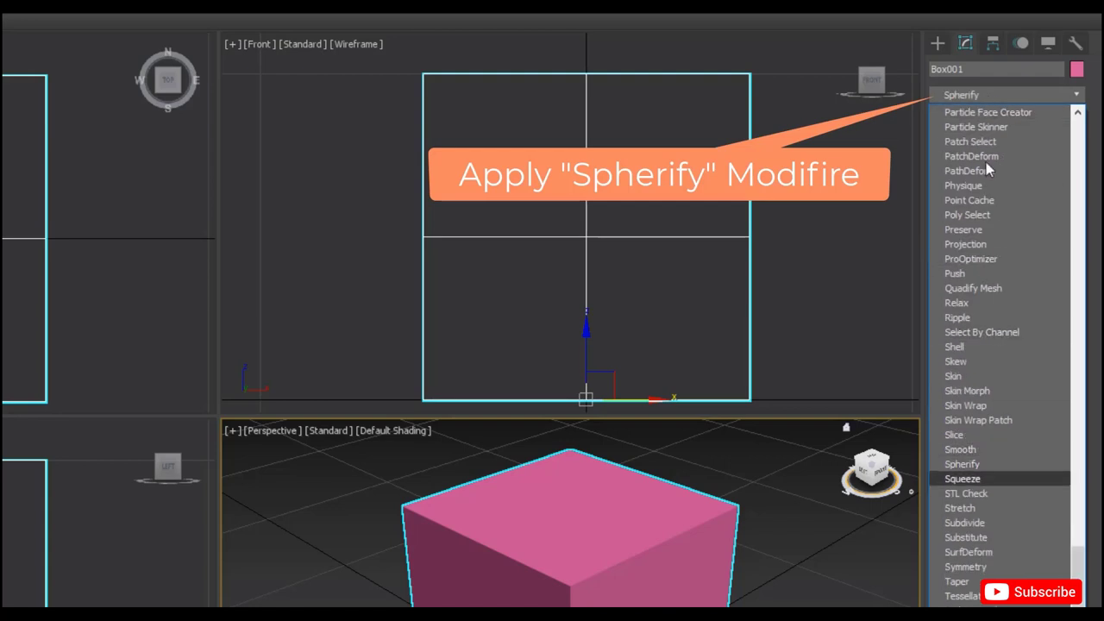
pyautogui.click(975, 465)
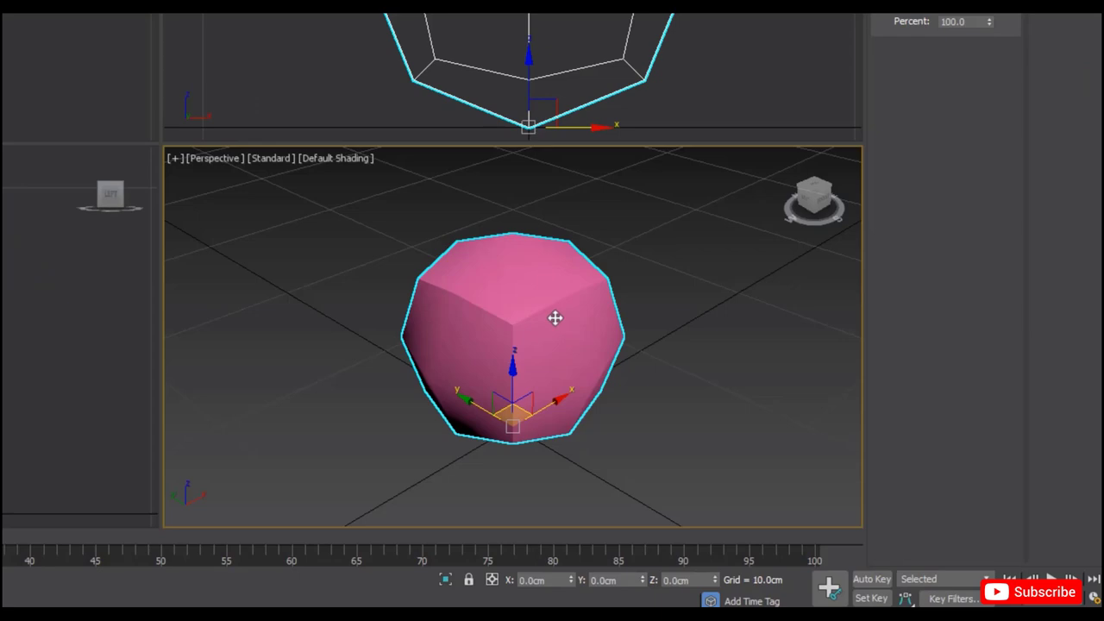
pyautogui.rightClick(557, 316)
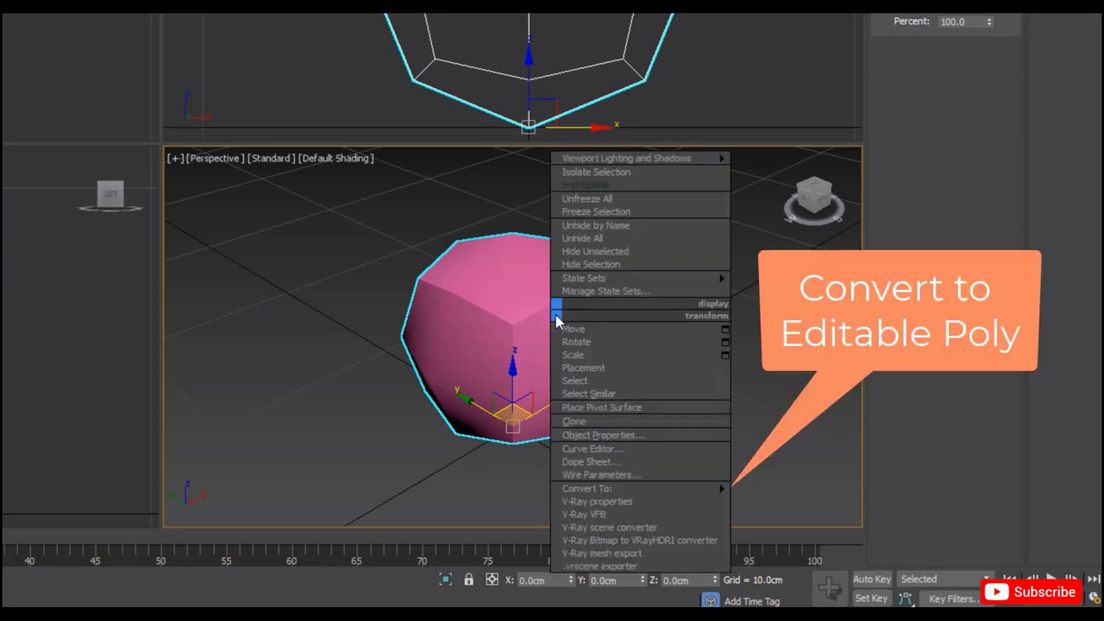
pyautogui.moveTo(587, 488)
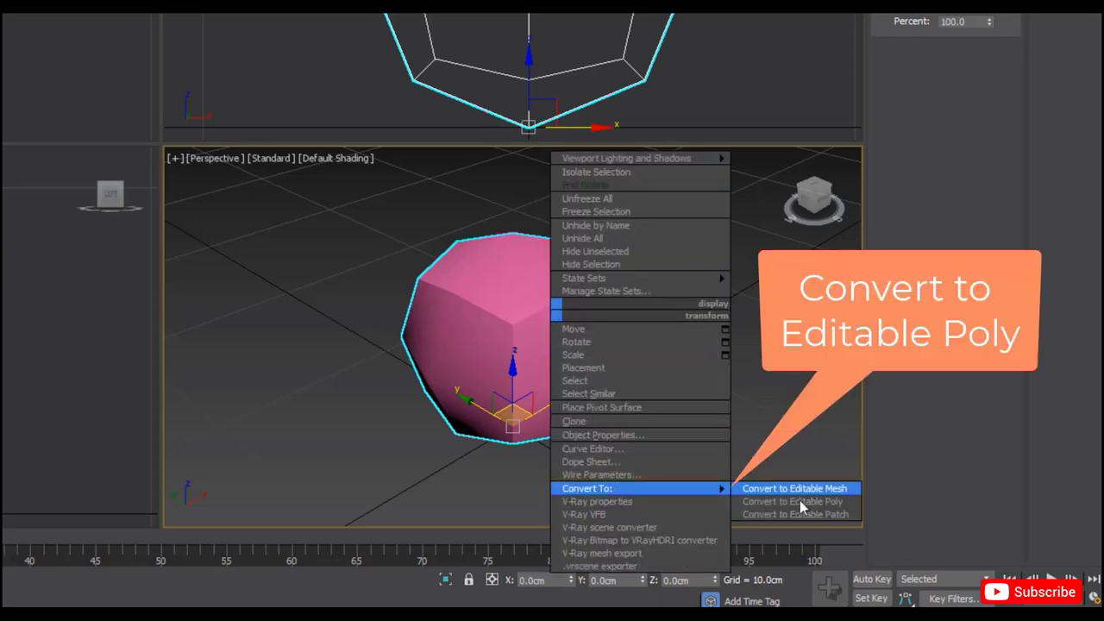
pyautogui.click(801, 501)
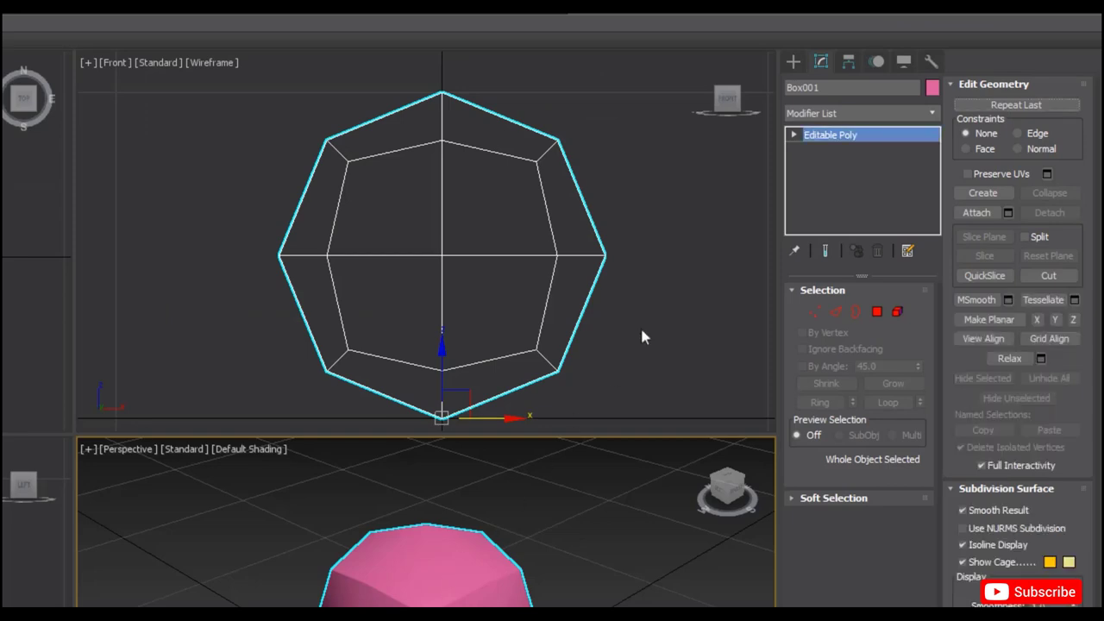
# In the Front view, scale the left and right middle vertices inward to about 60 percent.
pyautogui.click(795, 135)
pyautogui.click(822, 152)
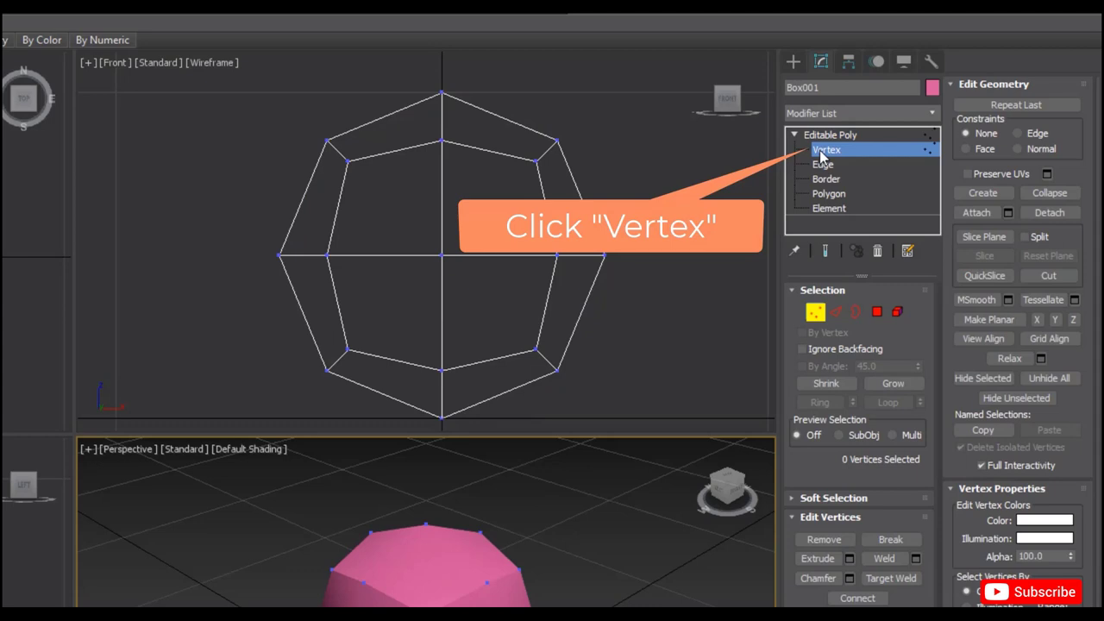
pyautogui.click(256, 228)
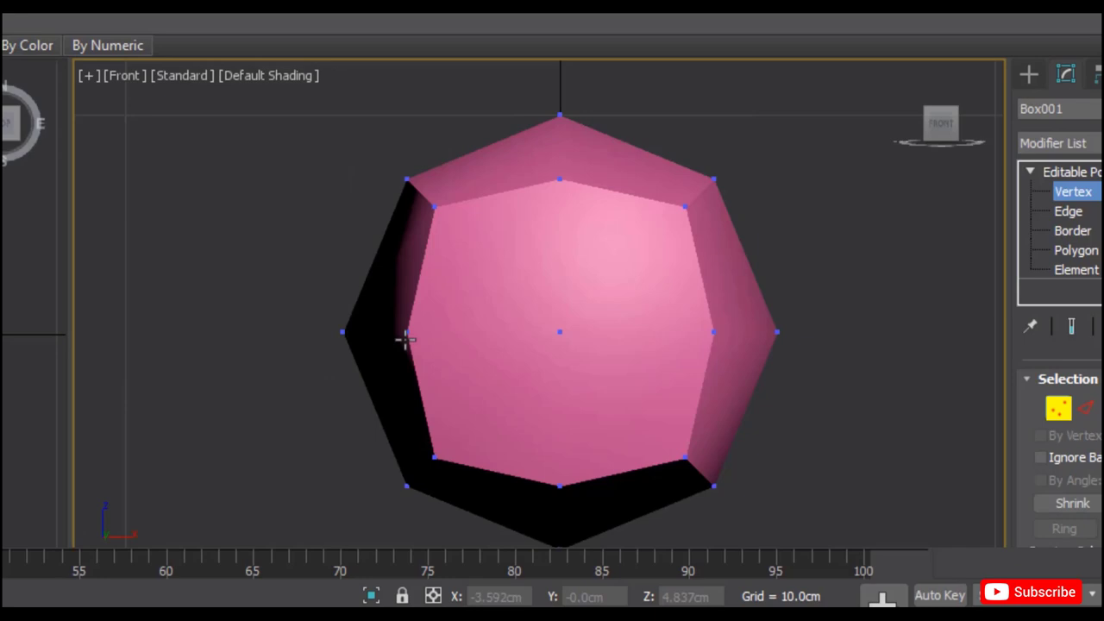
pyautogui.click(406, 332)
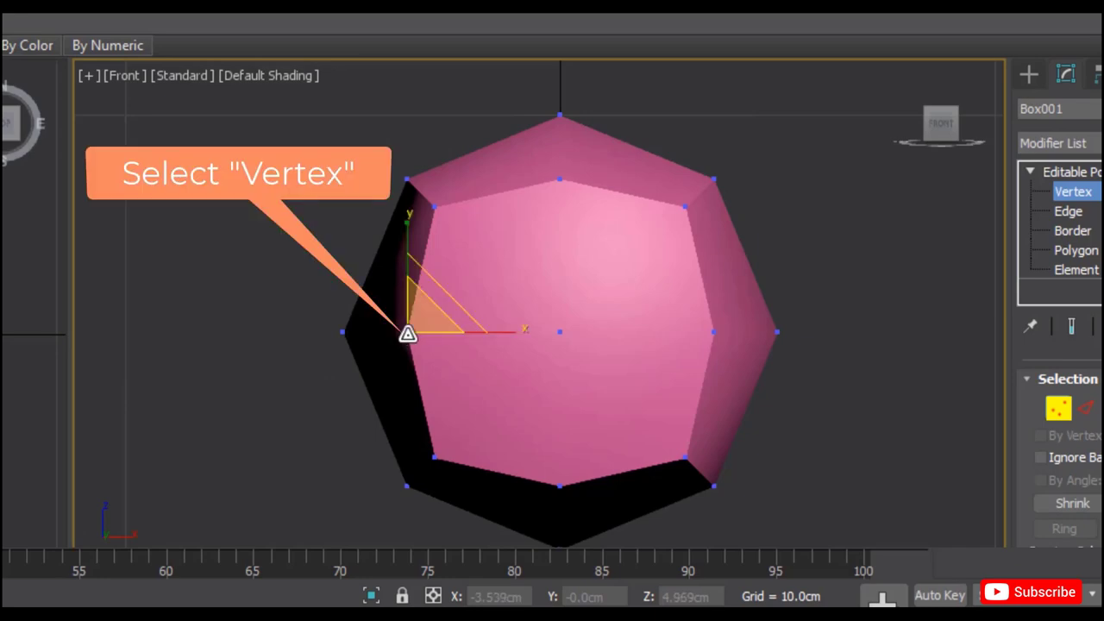
pyautogui.keyDown('ctrl'); pyautogui.click(714, 331); pyautogui.keyUp('ctrl')
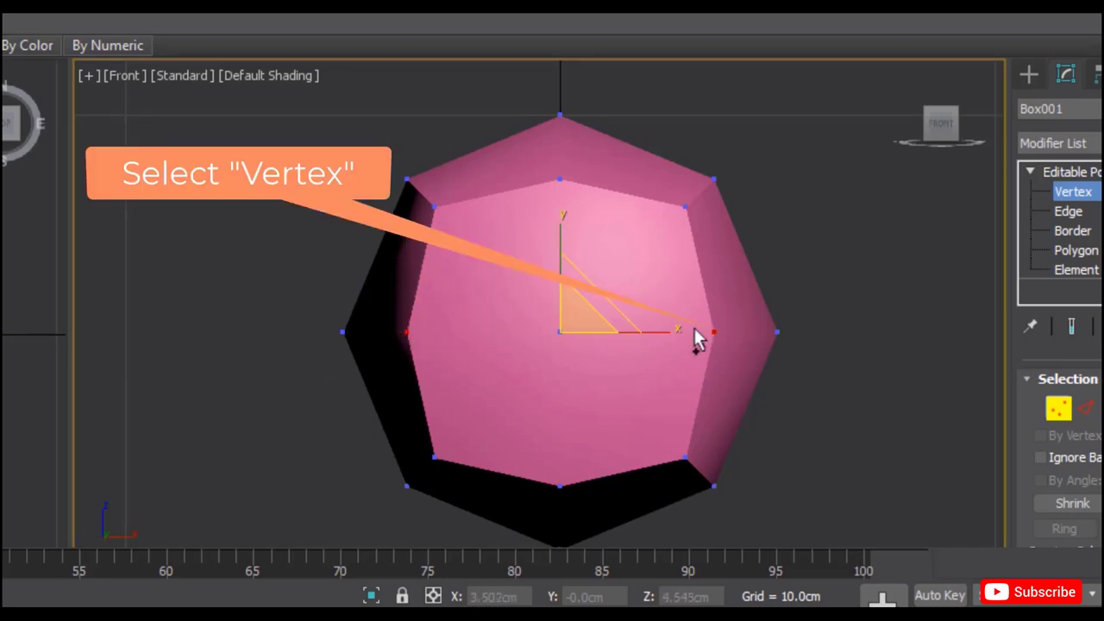
pyautogui.moveTo(587, 311); pyautogui.dragTo(576, 385)
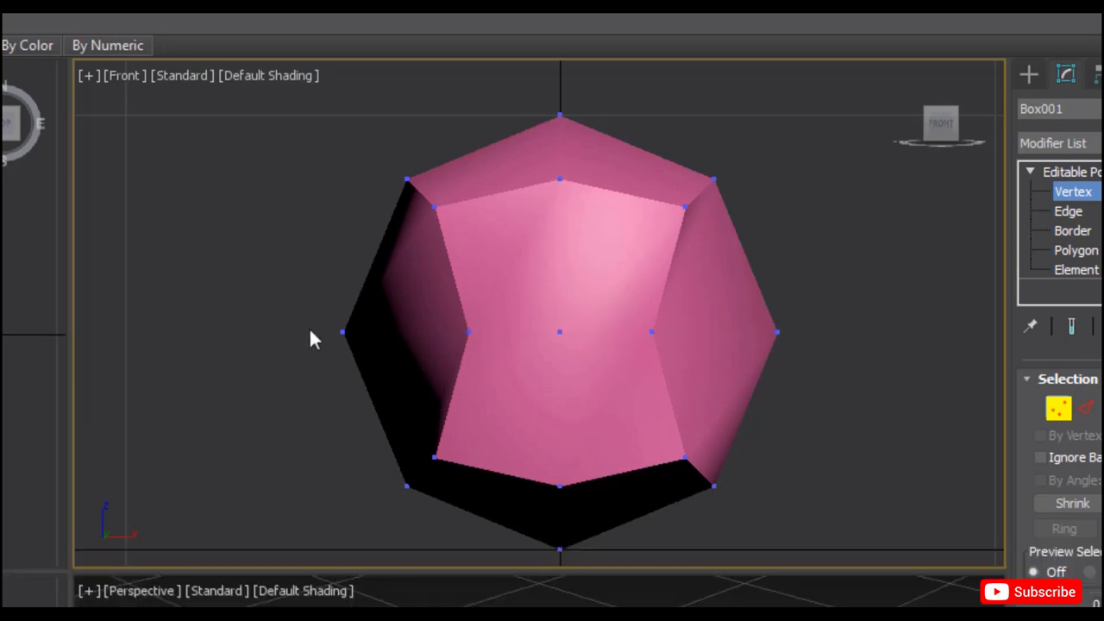
# In the Back view, scale the top and bottom middle vertices inward to about 60 percent.
pyautogui.click(131, 75)
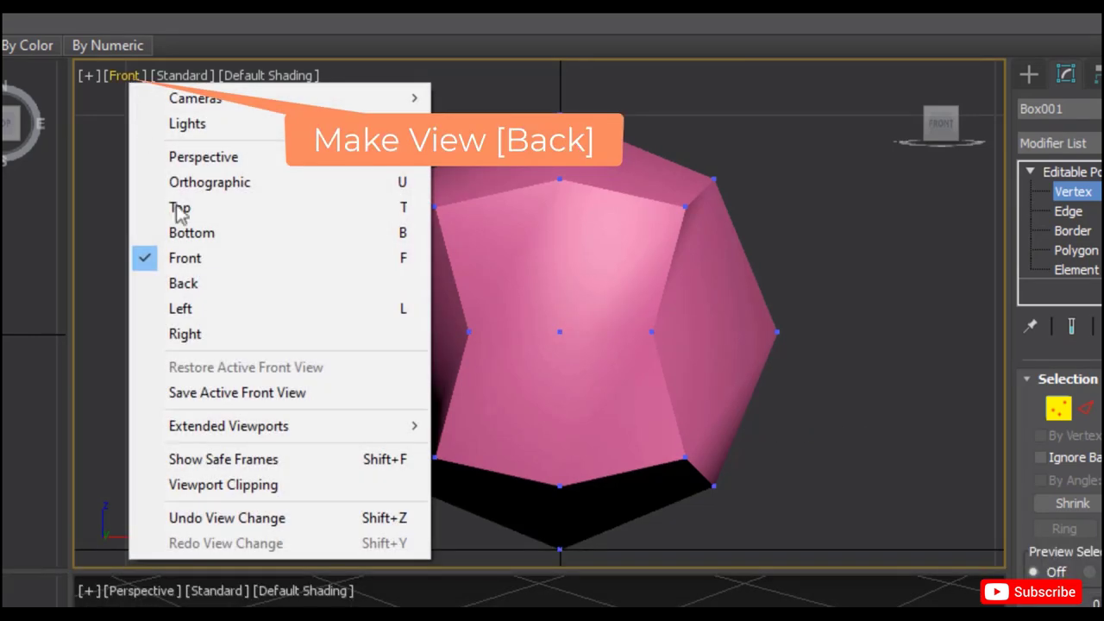
pyautogui.click(203, 282)
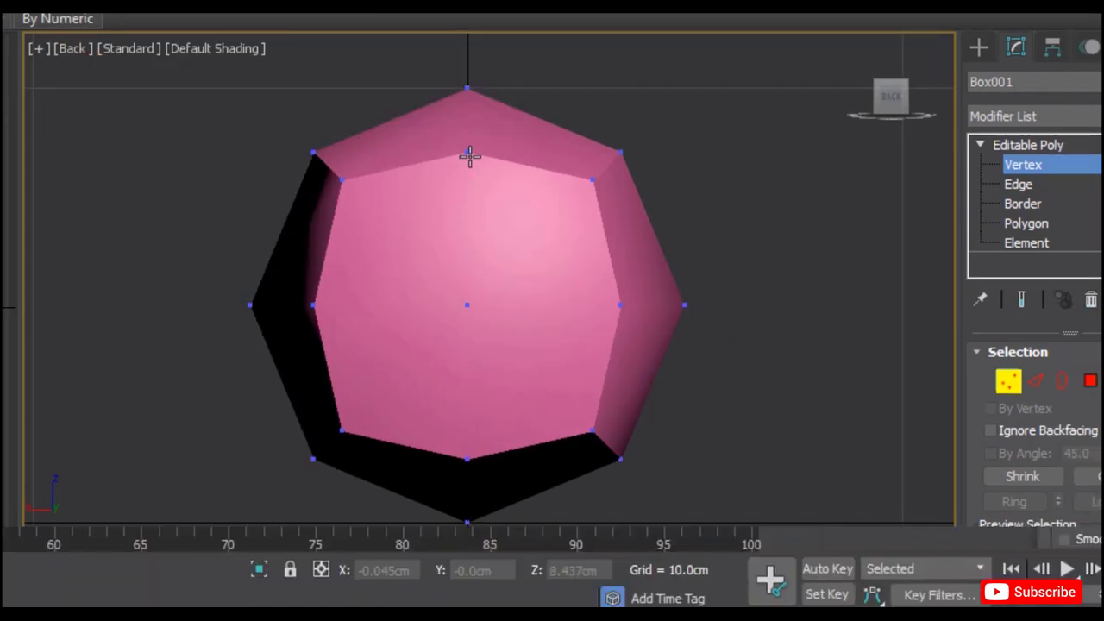
pyautogui.click(466, 151)
pyautogui.keyDown('ctrl'); pyautogui.click(466, 458); pyautogui.keyUp('ctrl')
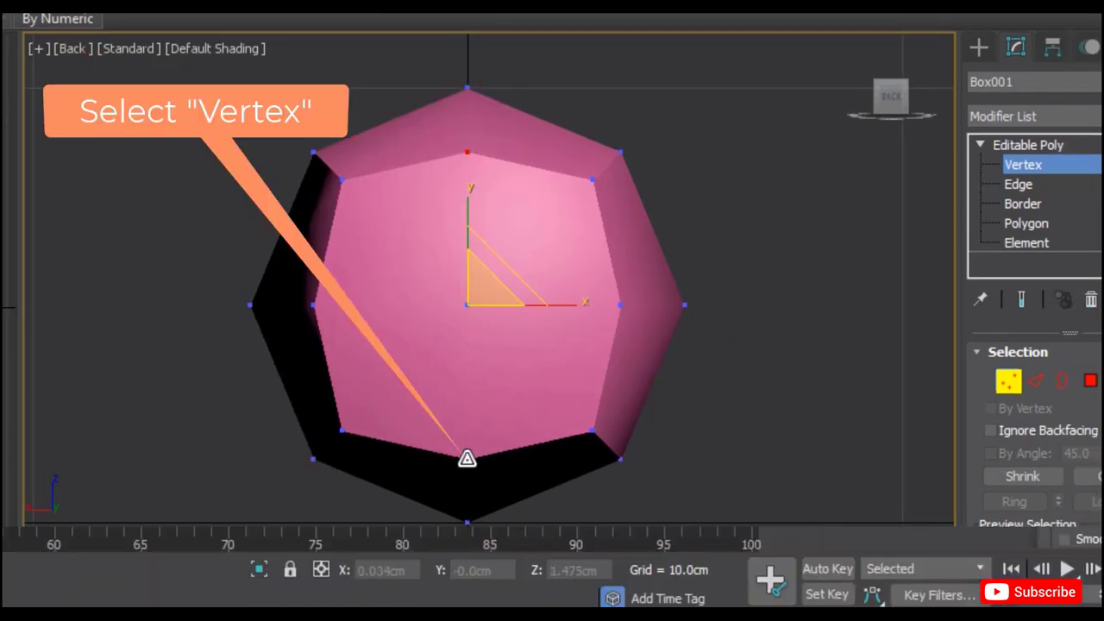
pyautogui.moveTo(478, 285); pyautogui.dragTo(475, 365)
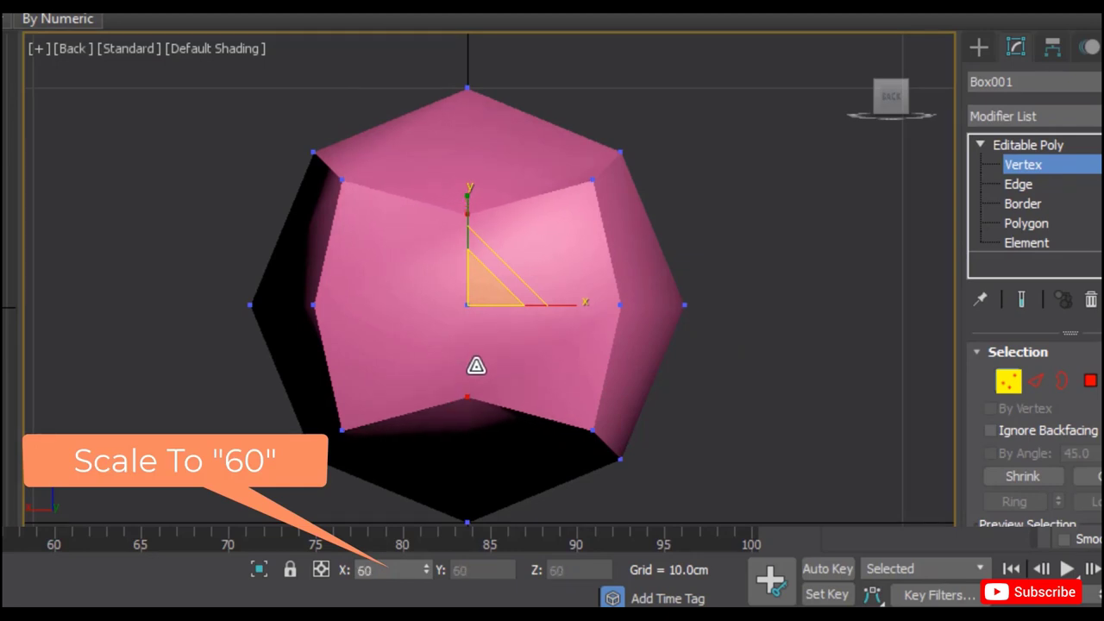
# At Edge level, select the outline edges around the pinched panels and orbit to check them.
pyautogui.click(783, 380)
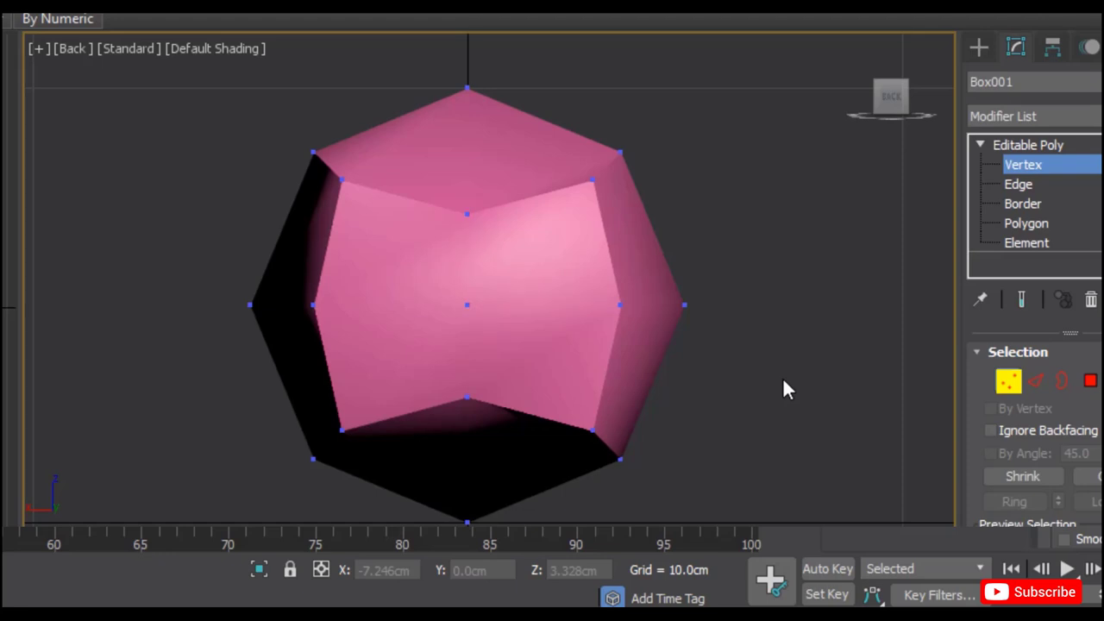
pyautogui.click(837, 309)
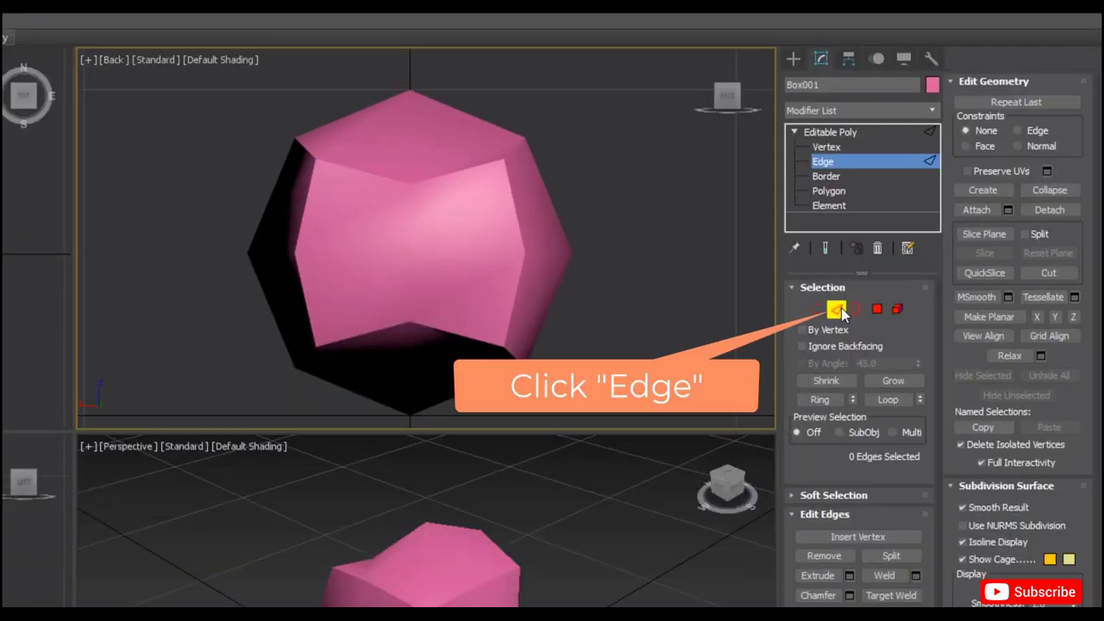
pyautogui.click(837, 309)
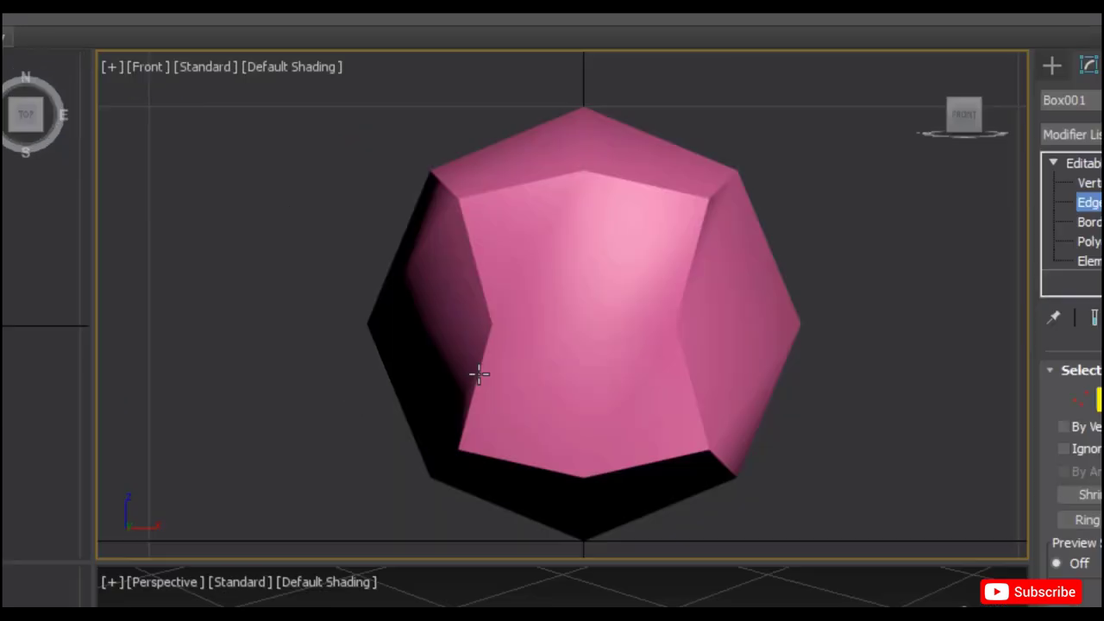
pyautogui.click(478, 373)
pyautogui.keyDown('ctrl'); pyautogui.click(561, 470); pyautogui.keyUp('ctrl')
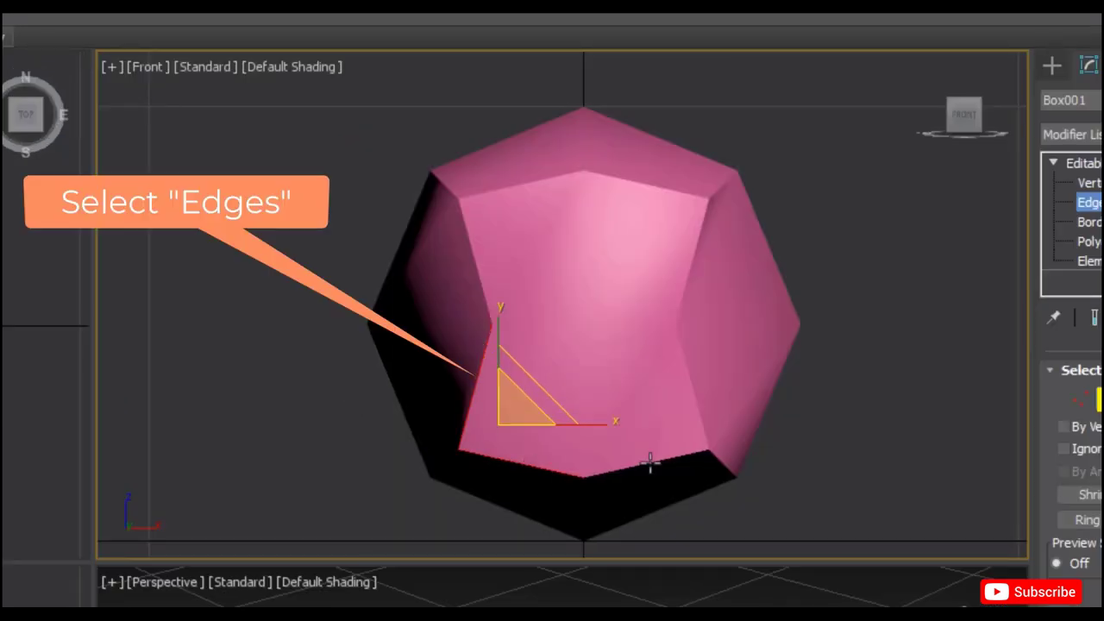
pyautogui.keyDown('ctrl'); pyautogui.click(685, 396); pyautogui.keyUp('ctrl')
pyautogui.keyDown('ctrl'); pyautogui.click(690, 276); pyautogui.keyUp('ctrl')
pyautogui.keyDown('ctrl'); pyautogui.click(474, 258); pyautogui.keyUp('ctrl')
pyautogui.keyDown('ctrl'); pyautogui.click(446, 184); pyautogui.keyUp('ctrl')
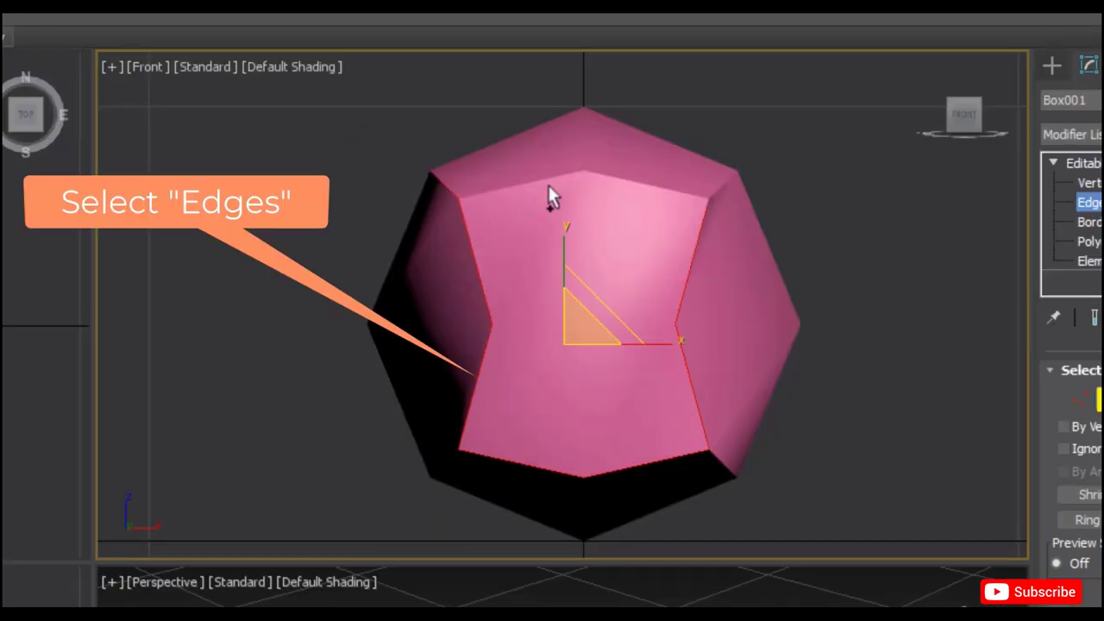
pyautogui.keyDown('ctrl'); pyautogui.click(724, 183); pyautogui.keyUp('ctrl')
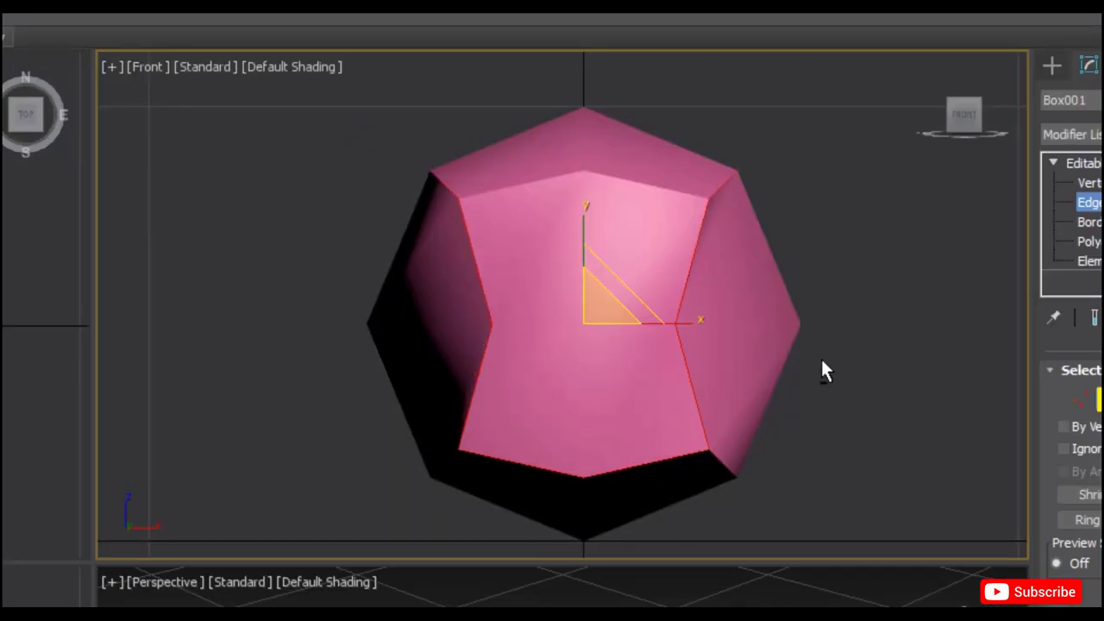
pyautogui.moveTo(820, 357)
pyautogui.keyDown('alt'); pyautogui.mouseDown(button='middle')
pyautogui.moveTo(824, 370)
pyautogui.moveTo(471, 153)
pyautogui.mouseUp(button='middle'); pyautogui.keyUp('alt')
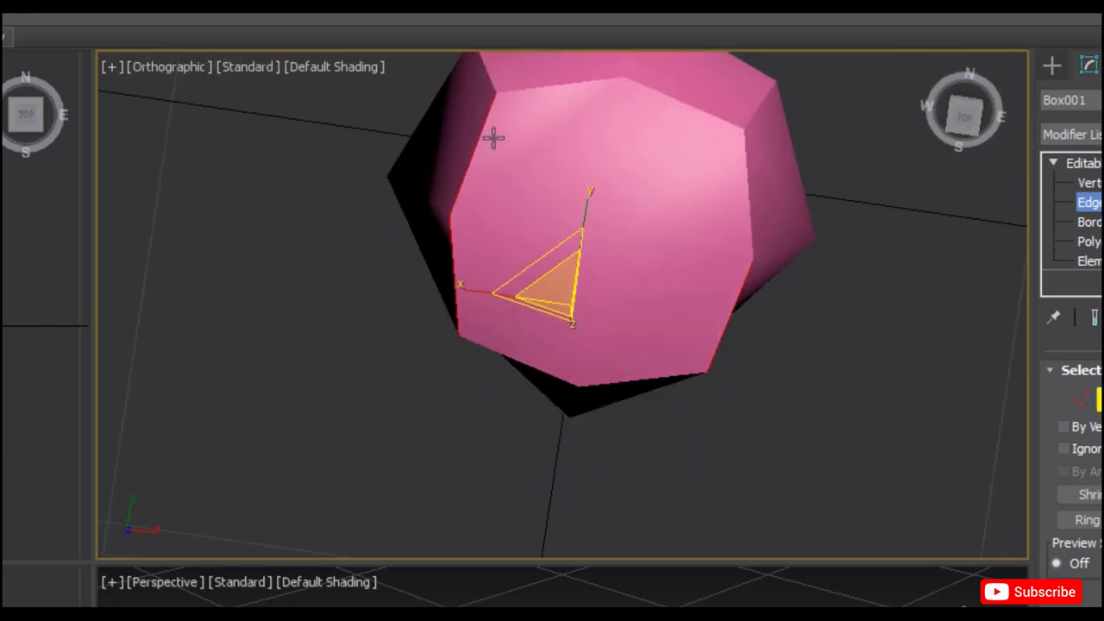
pyautogui.keyDown('alt'); pyautogui.moveTo(681, 99); pyautogui.dragTo(749, 207, button='middle'); pyautogui.keyUp('alt')
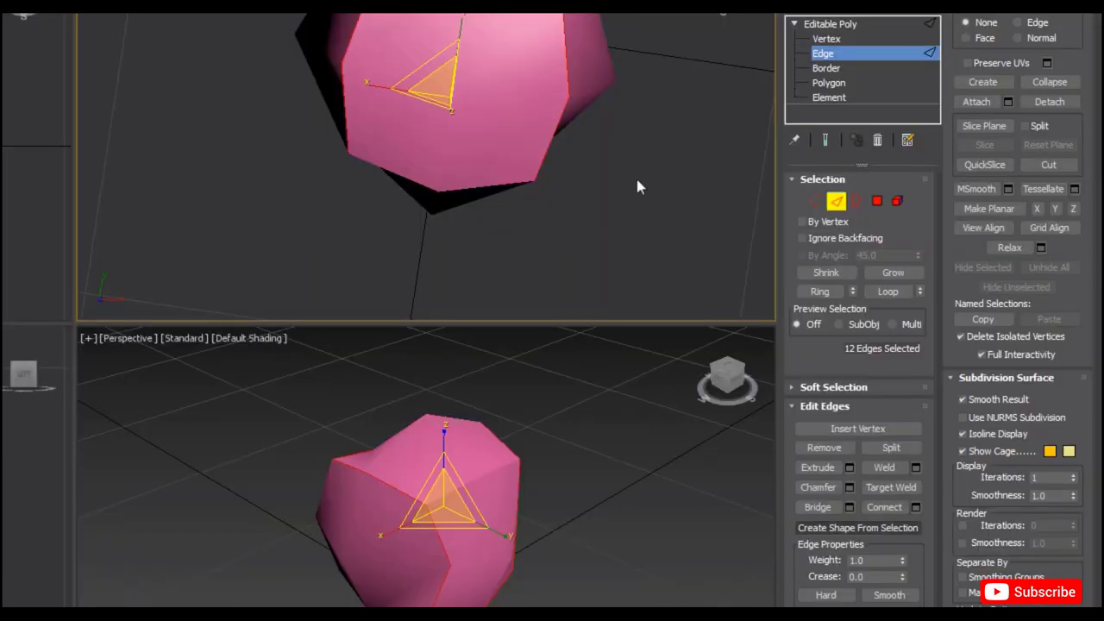
# Chamfer the selected seam edges by 0.25 cm.
pyautogui.click(850, 487)
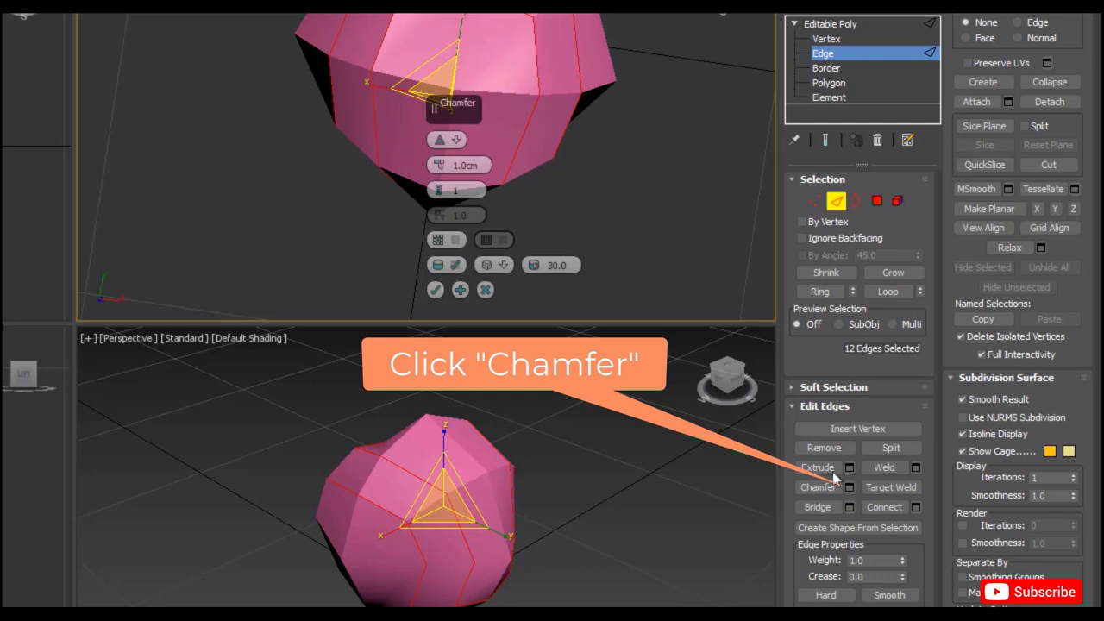
pyautogui.moveTo(479, 164); pyautogui.dragTo(410, 165)
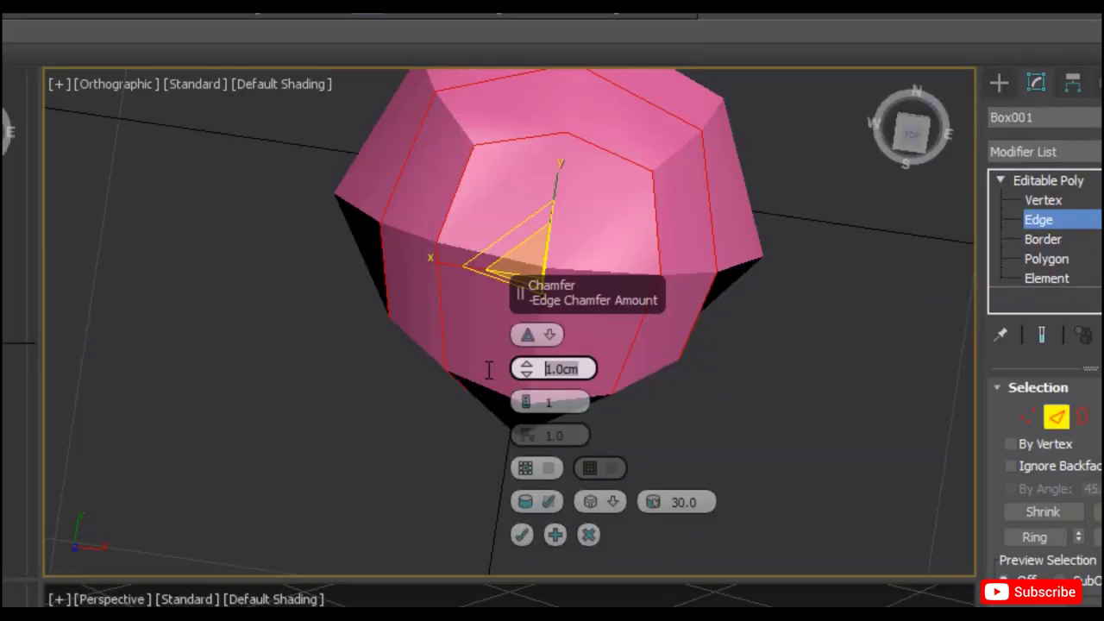
pyautogui.write('.25')
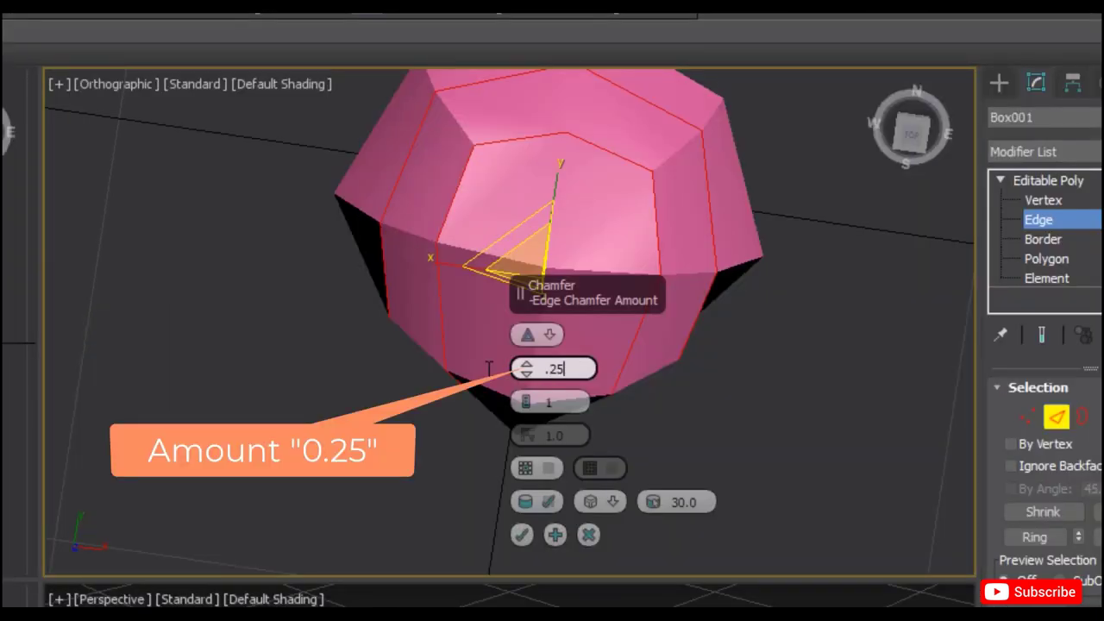
pyautogui.press('Return')
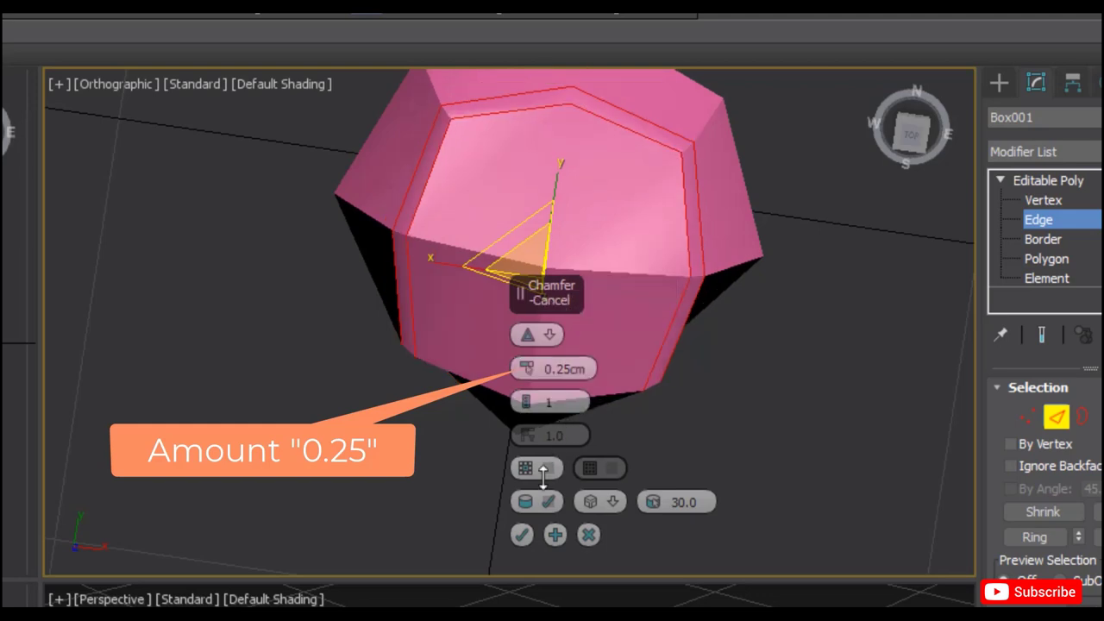
pyautogui.click(522, 534)
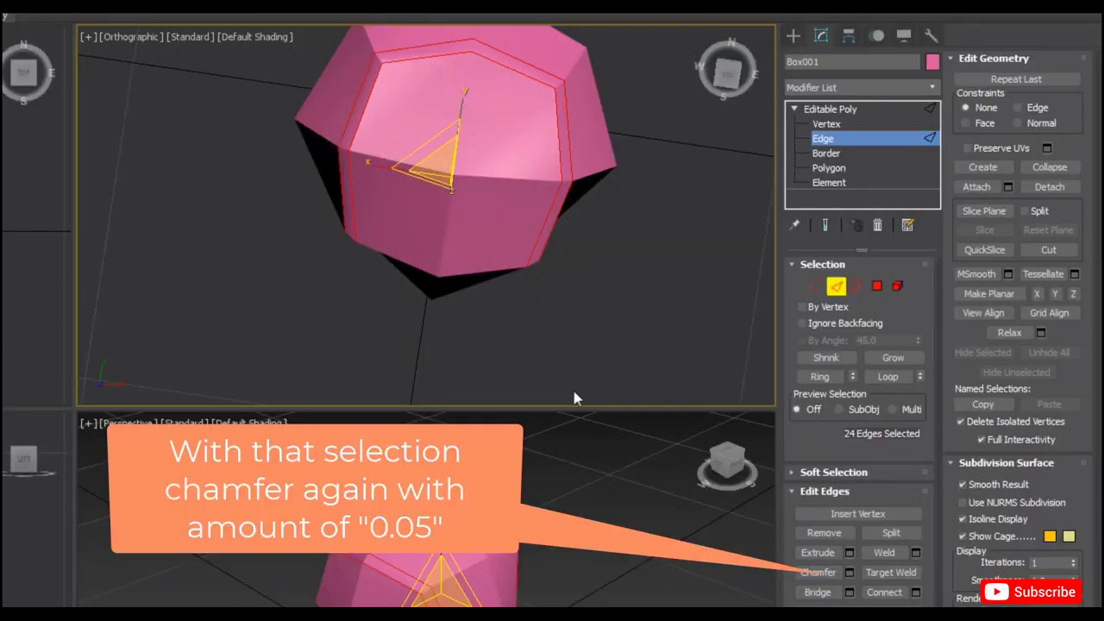
# Apply a second, tighter 0.05 cm chamfer to the seam edges.
pyautogui.click(850, 573)
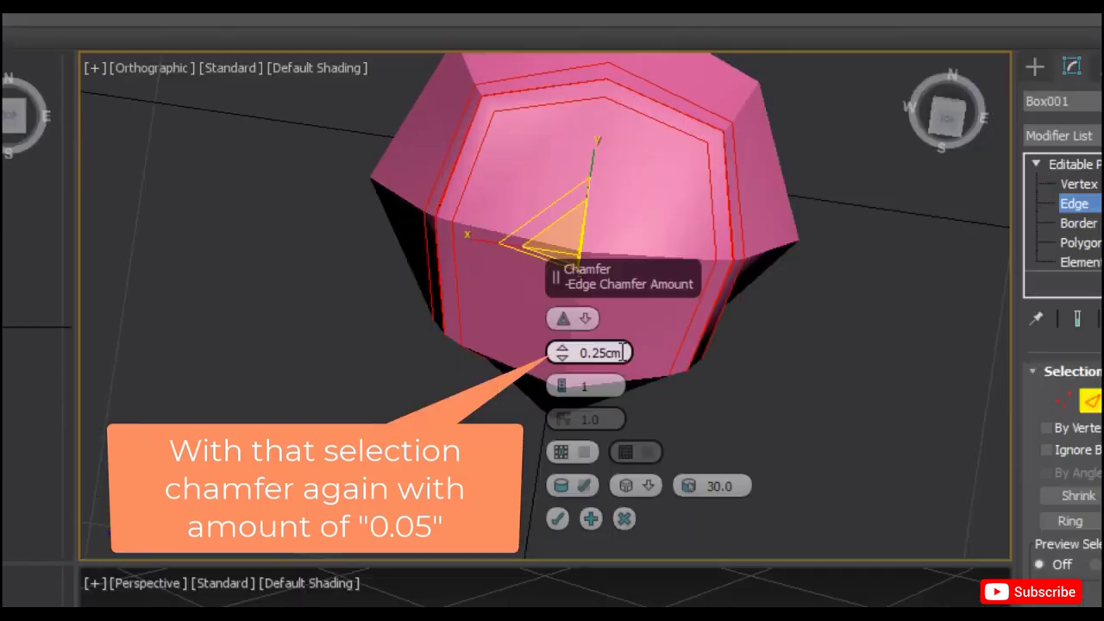
pyautogui.doubleClick(604, 353)
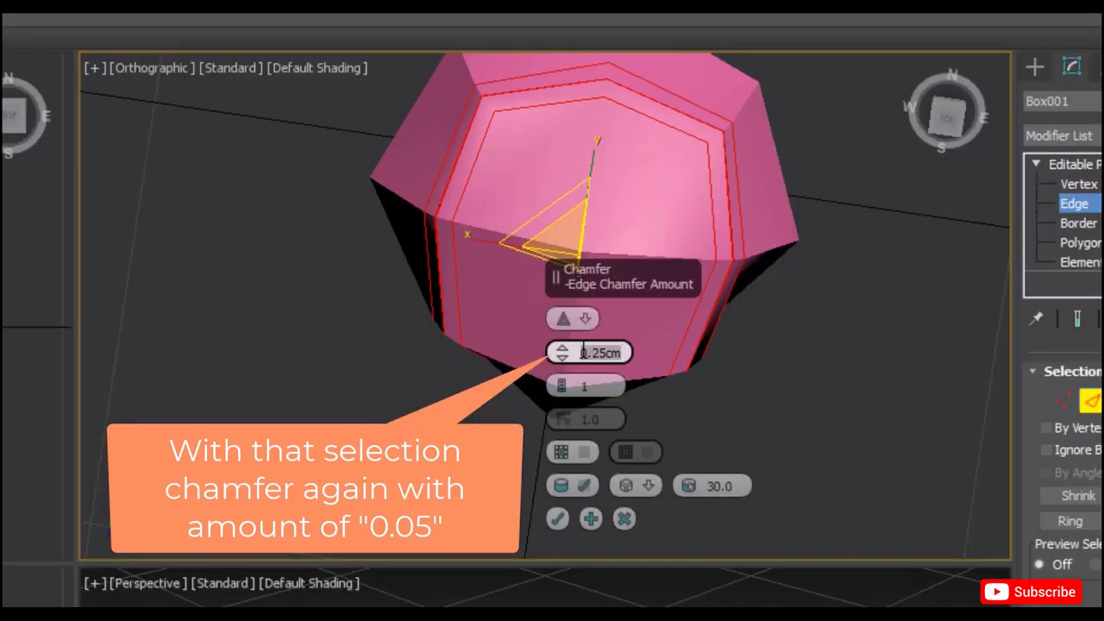
pyautogui.write('0.05')
pyautogui.press('Return')
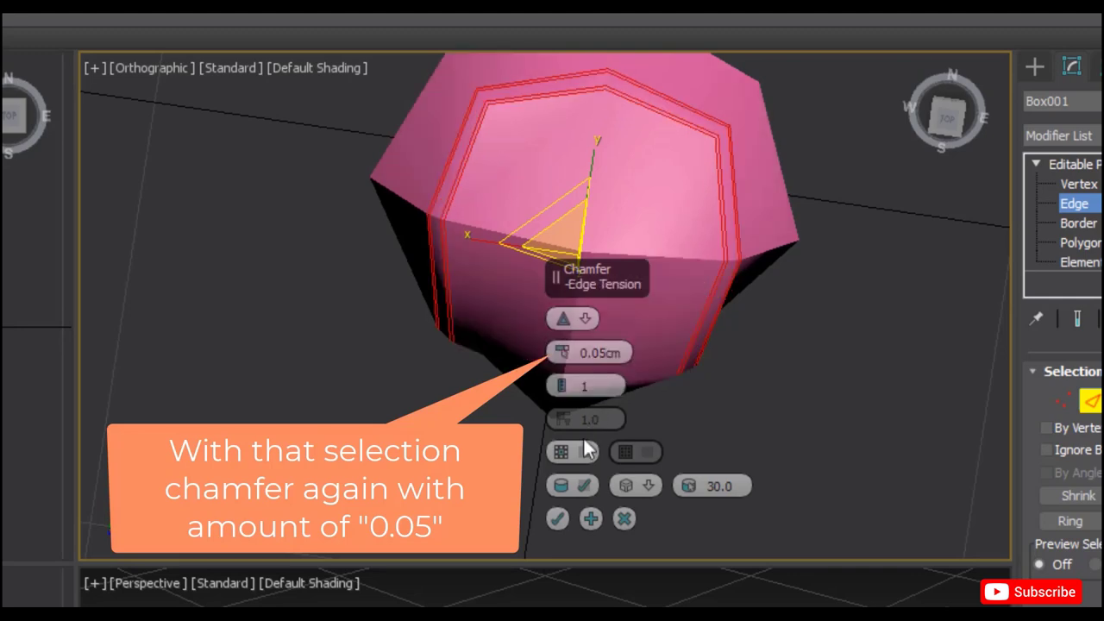
pyautogui.click(561, 518)
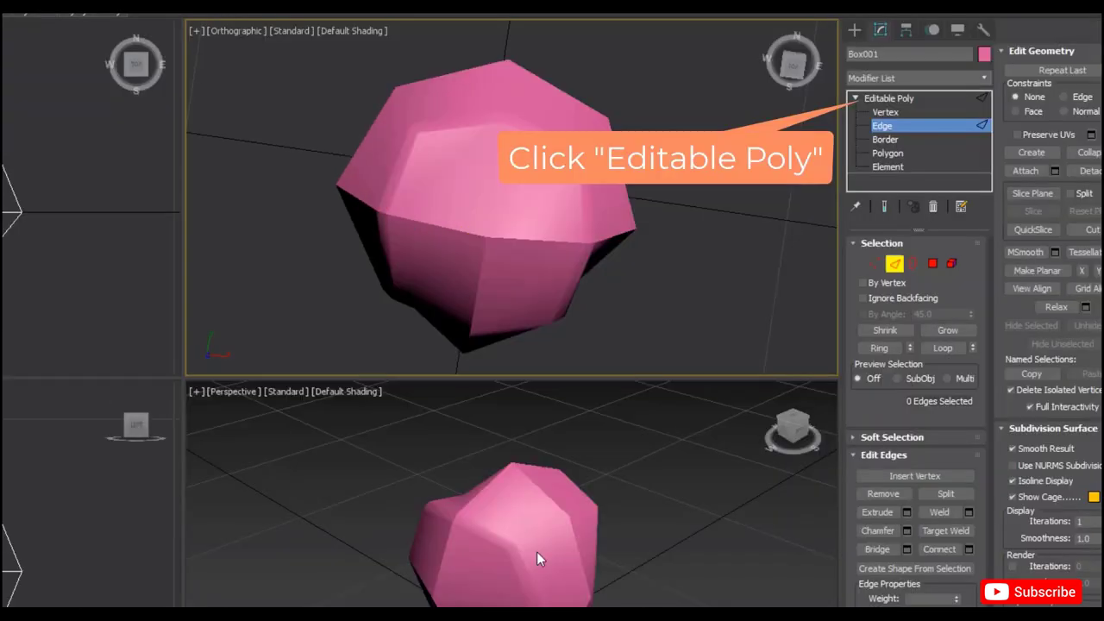
# Add a TurboSmooth modifier to Box001 with Iterations set to 2.
pyautogui.click(893, 102)
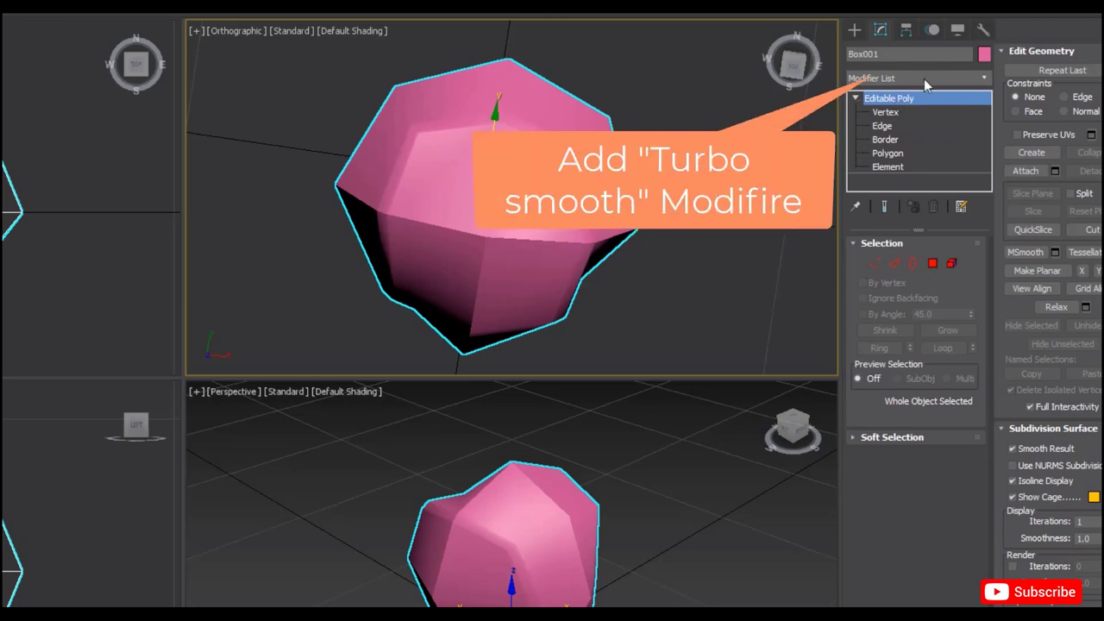
pyautogui.click(924, 79)
pyautogui.write('turbo')
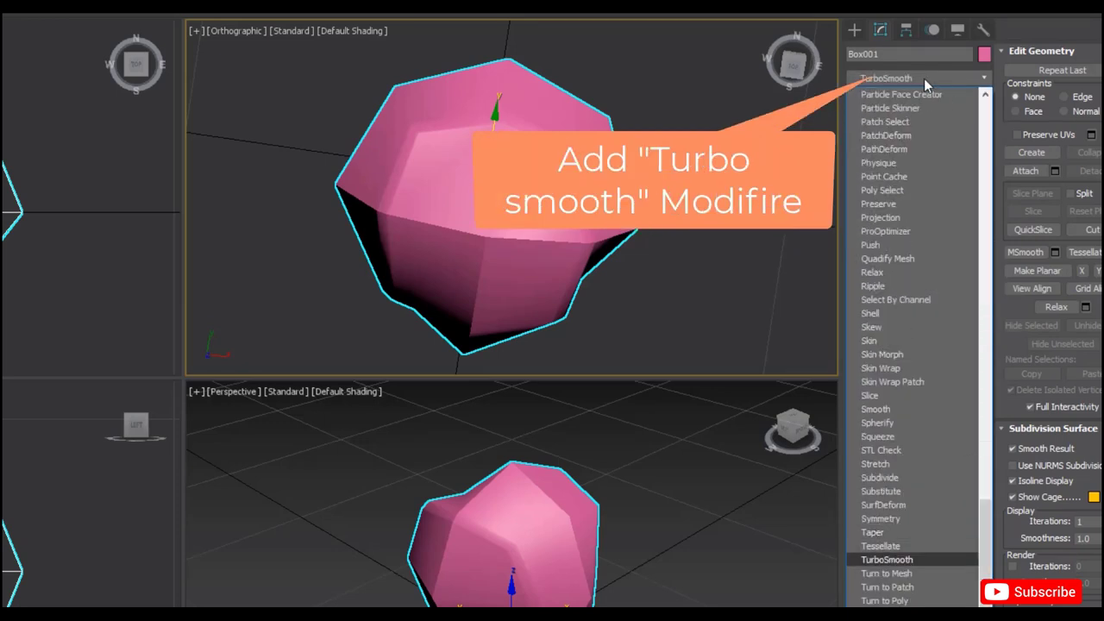
pyautogui.click(890, 559)
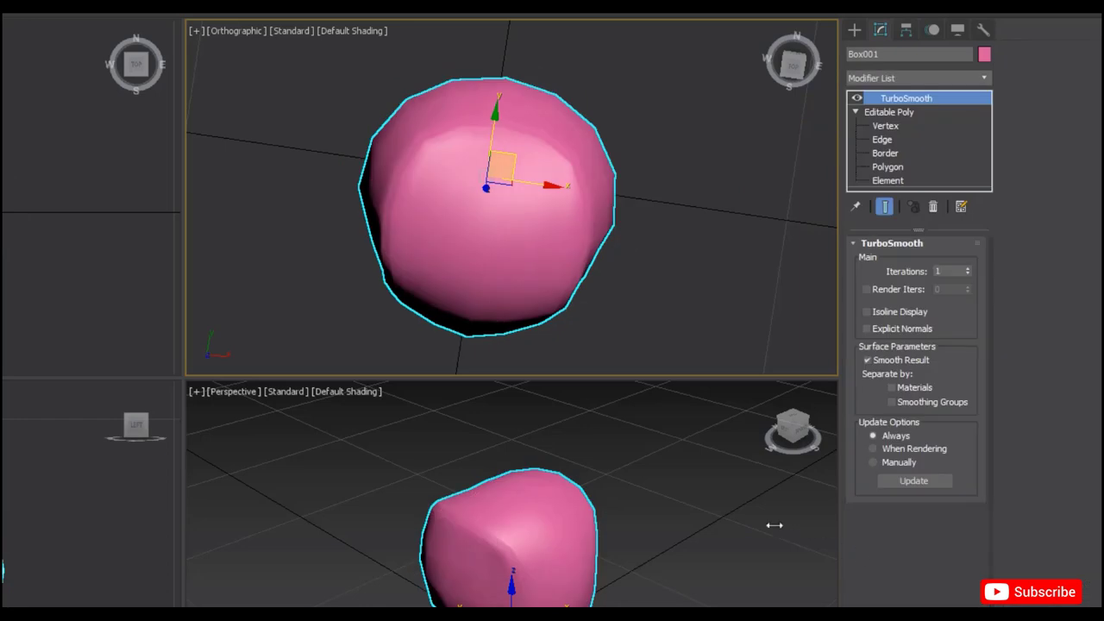
pyautogui.doubleClick(950, 271)
pyautogui.write('2')
pyautogui.press('Return')
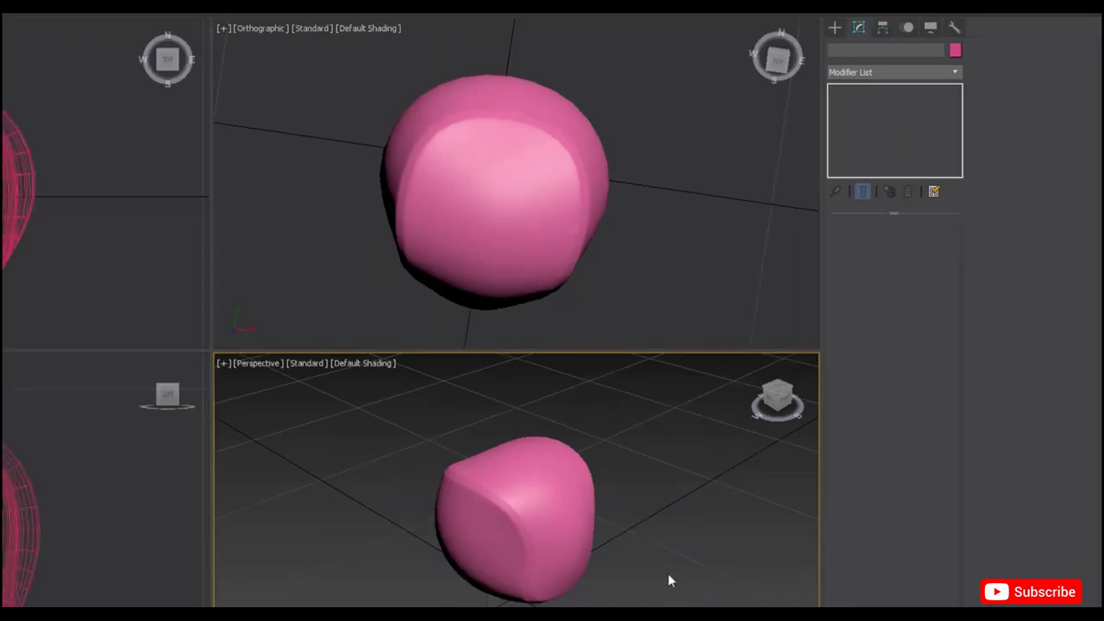
# Add a Spherify modifier at 100 percent above TurboSmooth to round the box into a ball.
pyautogui.click(893, 72)
pyautogui.write('sp')
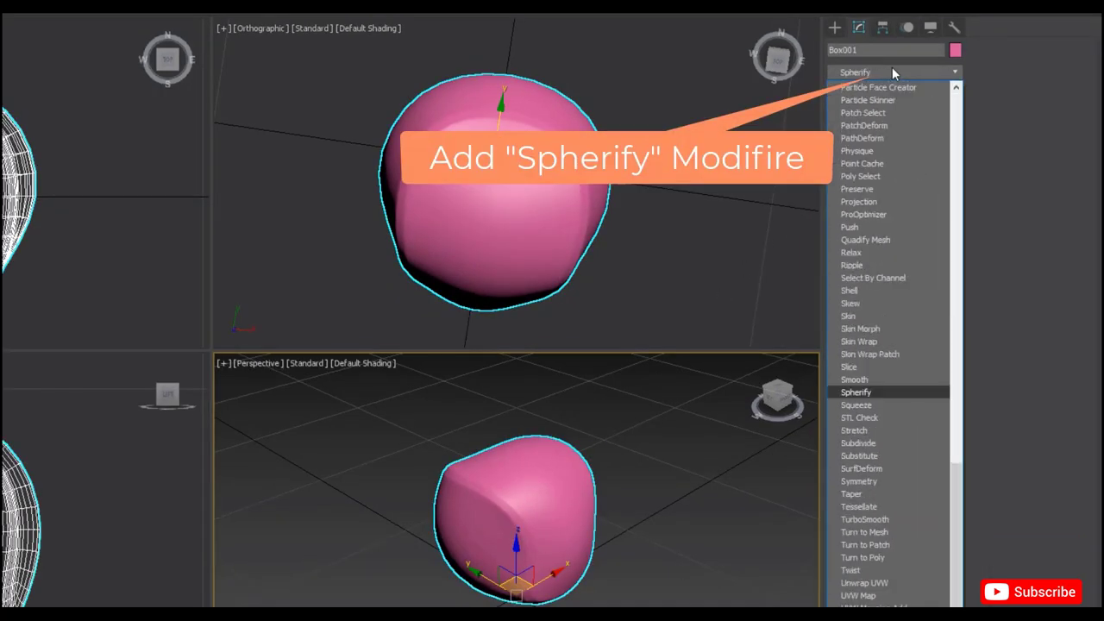
pyautogui.click(858, 393)
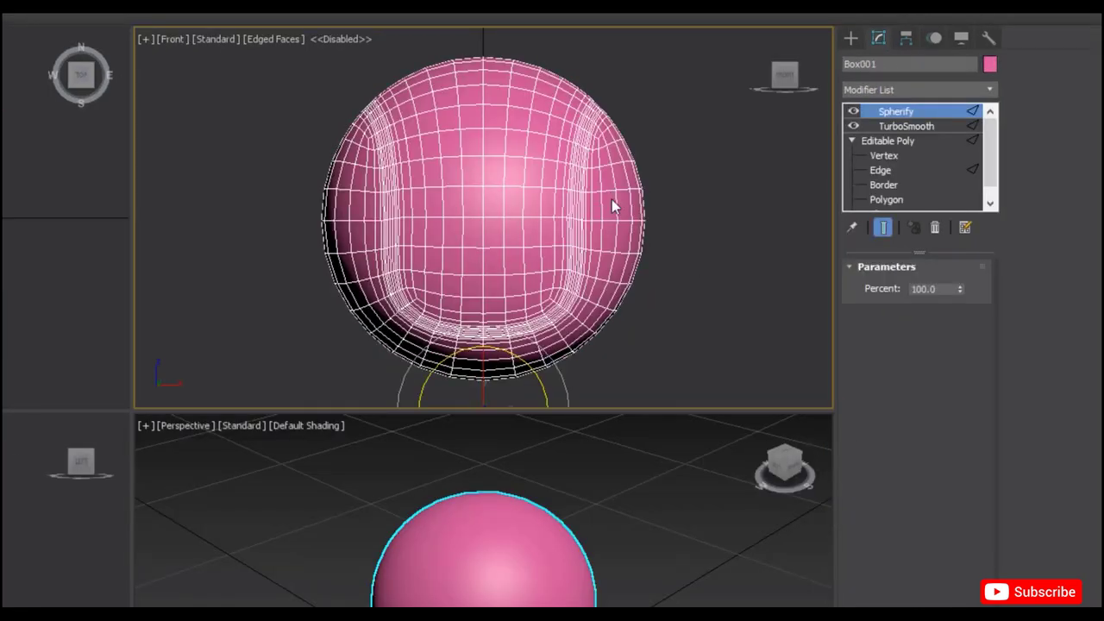
# Add an Edit Poly modifier above Spherify.
pyautogui.click(919, 85)
pyautogui.press('e')
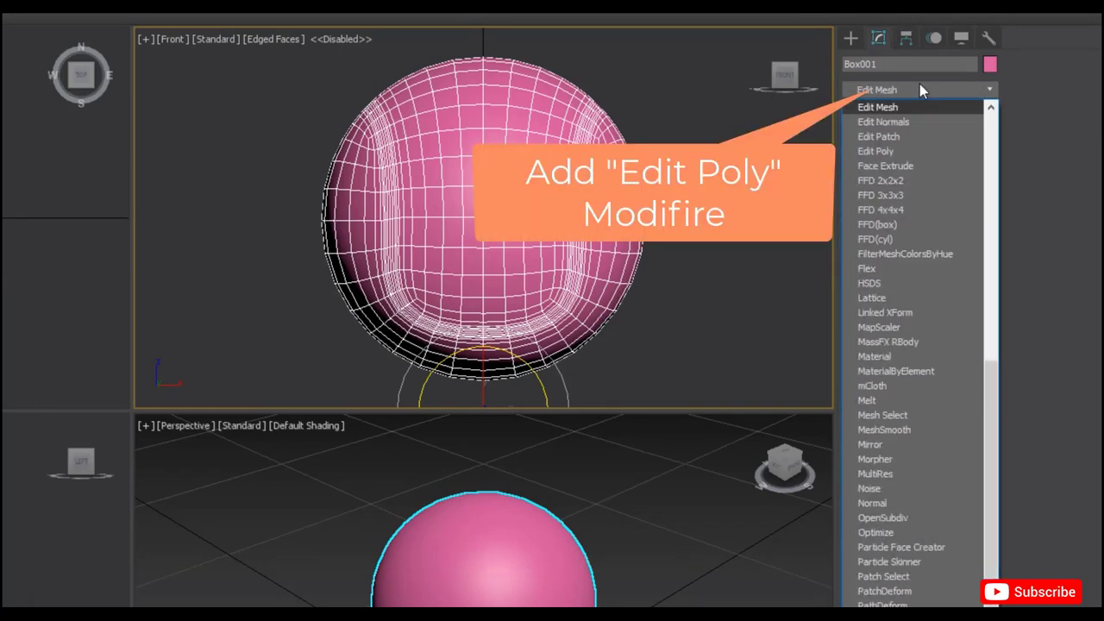
pyautogui.click(903, 151)
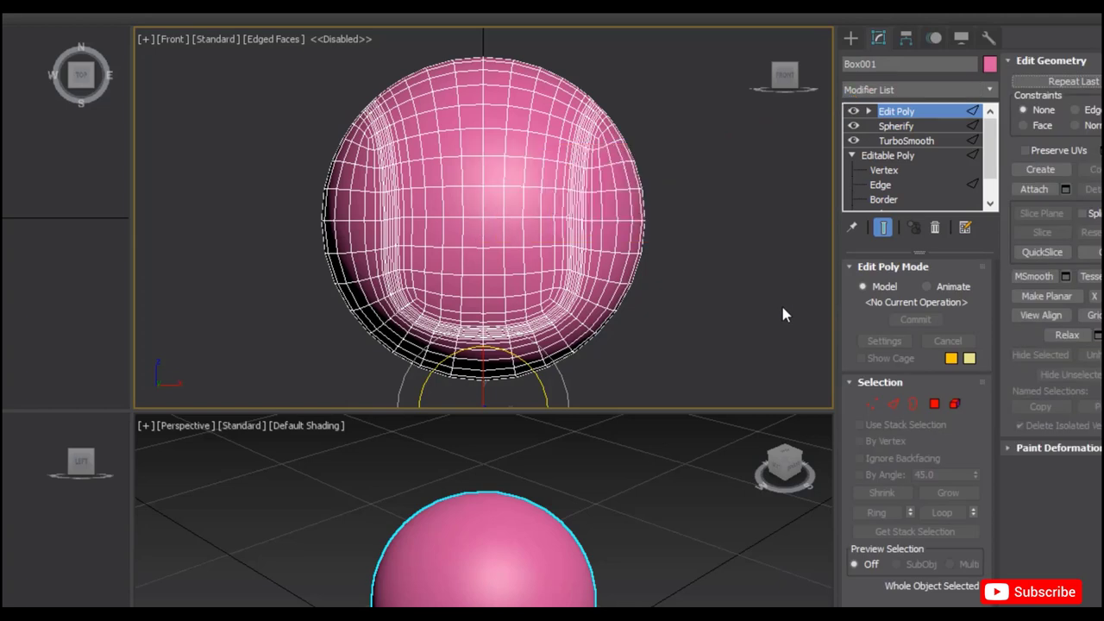
# Select the seam edge loops as polygons and grow them twice into a 288-polygon band.
pyautogui.click(868, 111)
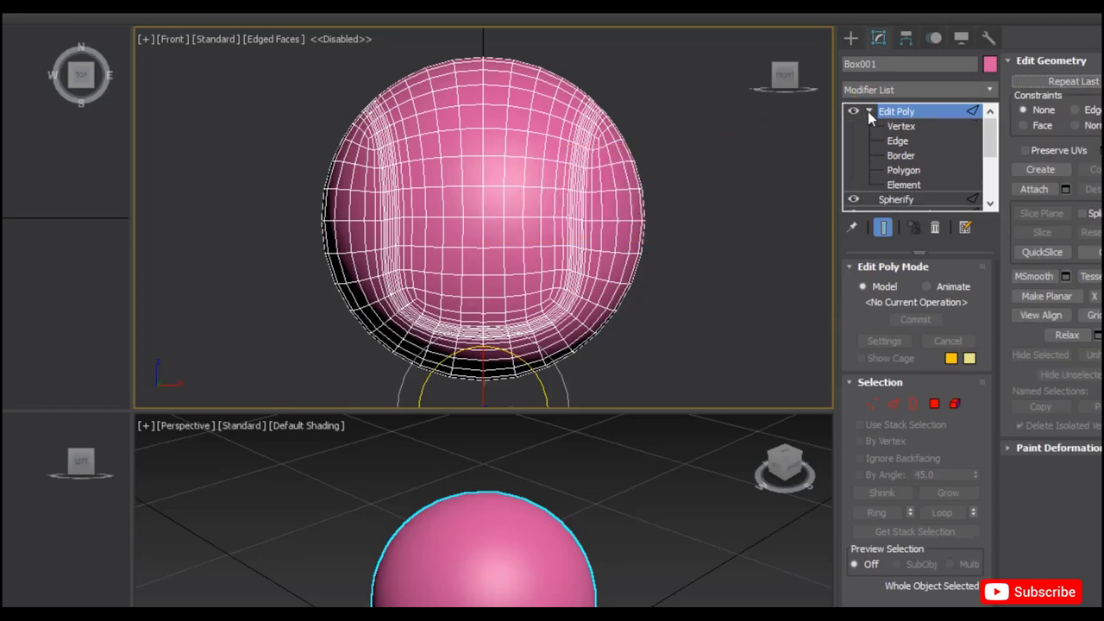
pyautogui.click(897, 141)
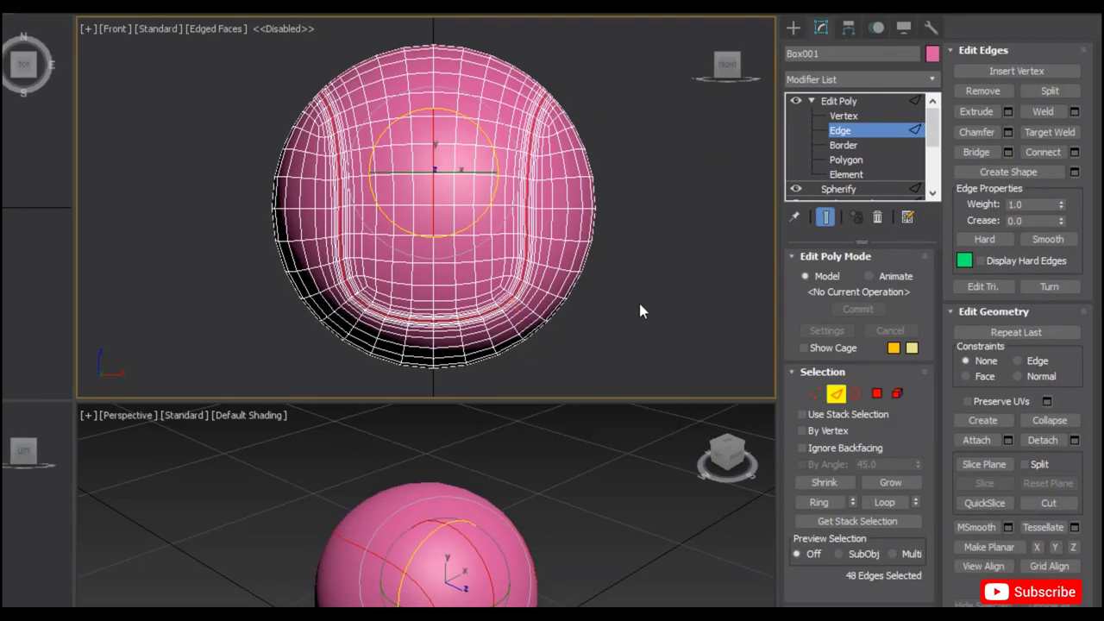
pyautogui.click(882, 504)
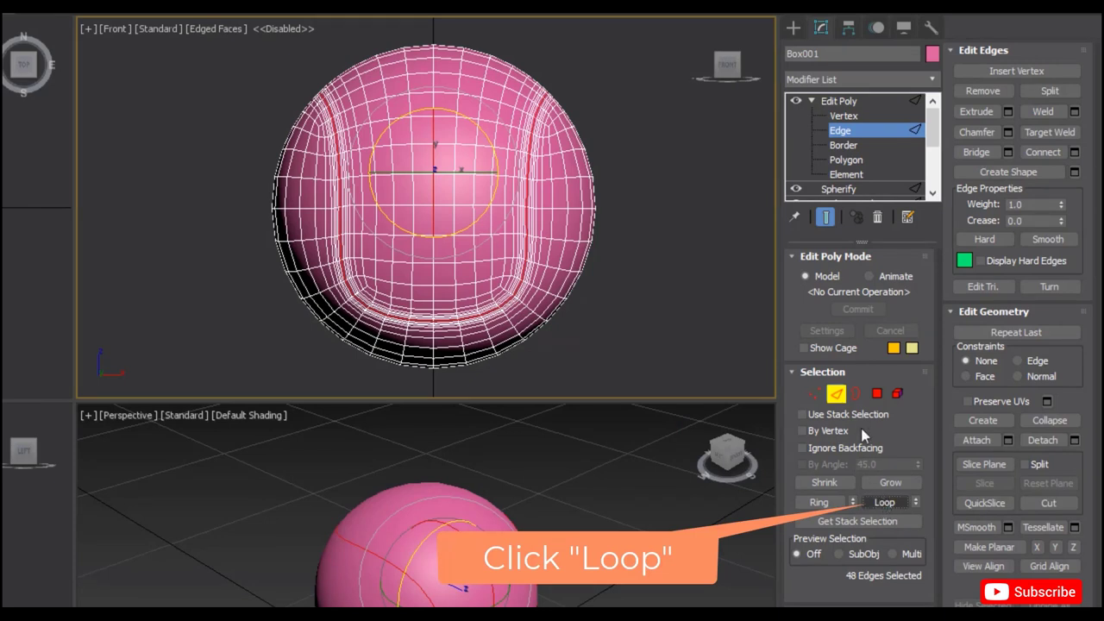
pyautogui.click(877, 393)
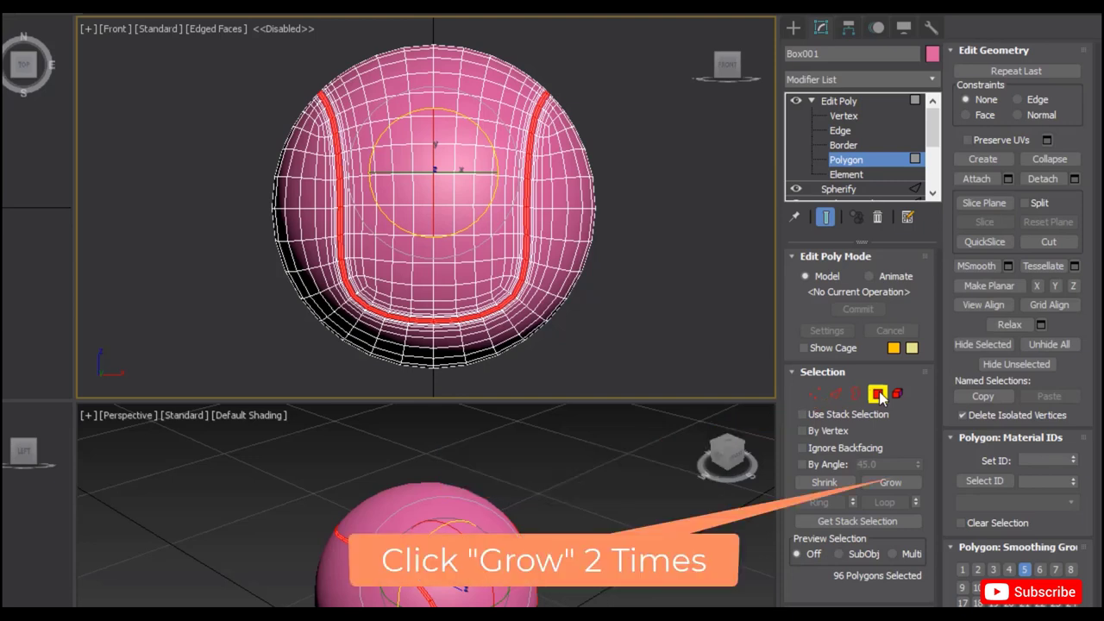
pyautogui.click(890, 481)
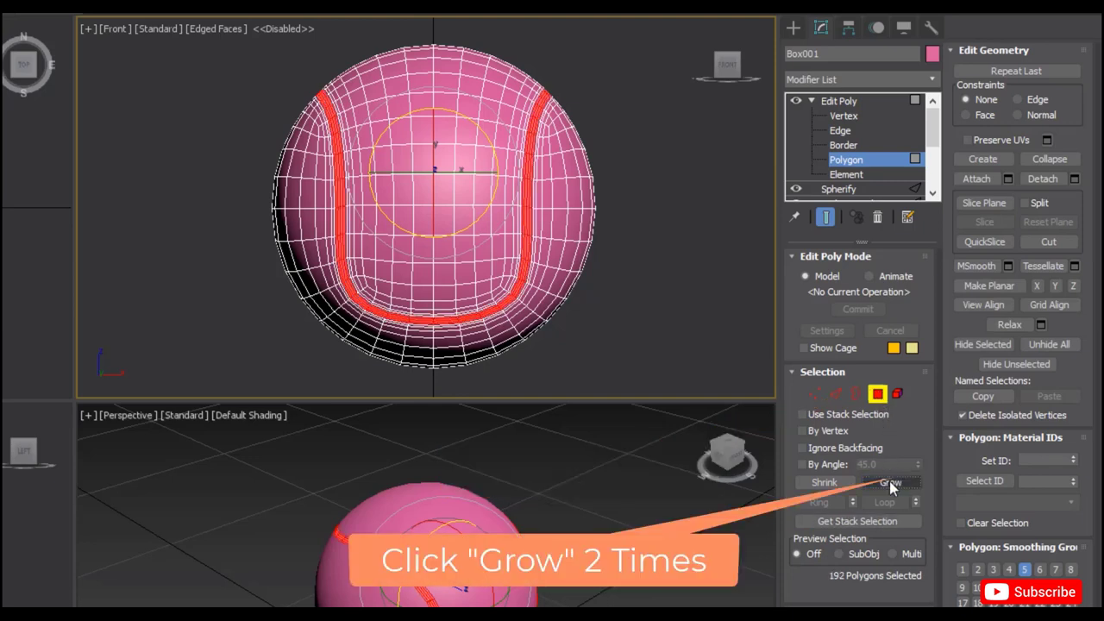
pyautogui.click(889, 480)
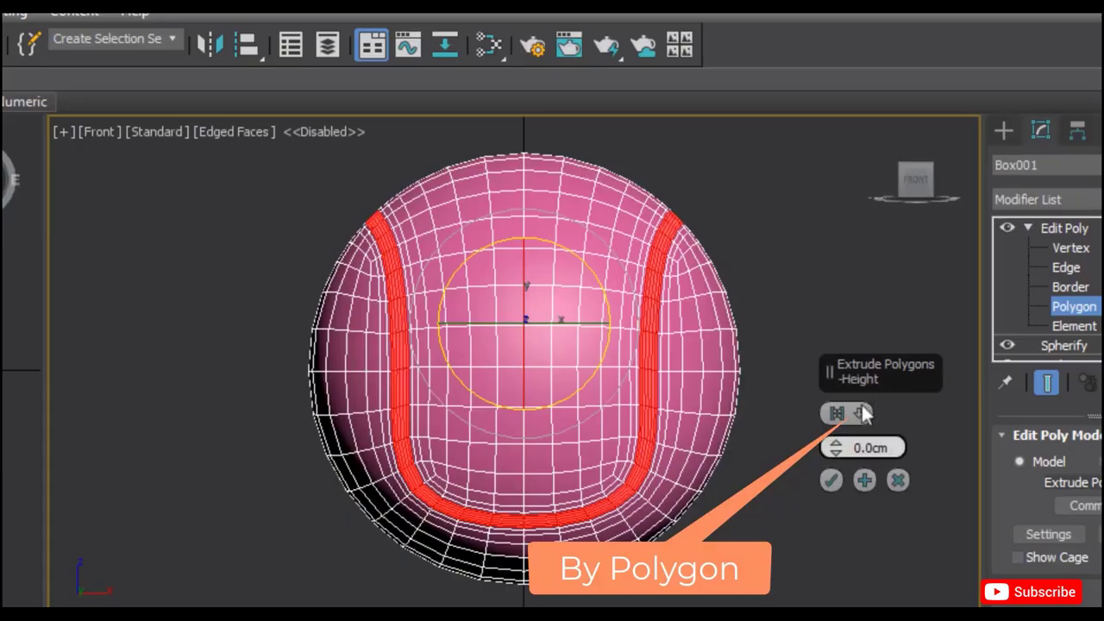
# Extrude the seam band inward with a height of -0.025 cm.
pyautogui.moveTo(859, 413); pyautogui.dragTo(890, 475)
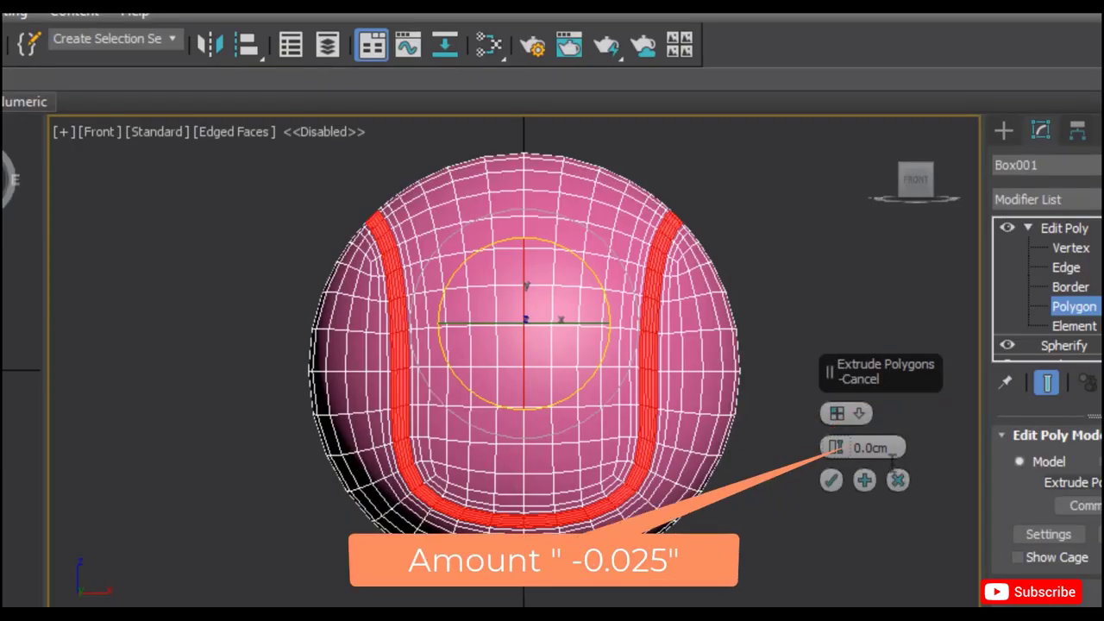
pyautogui.click(835, 446)
pyautogui.press('BackSpace')
pyautogui.write('-')
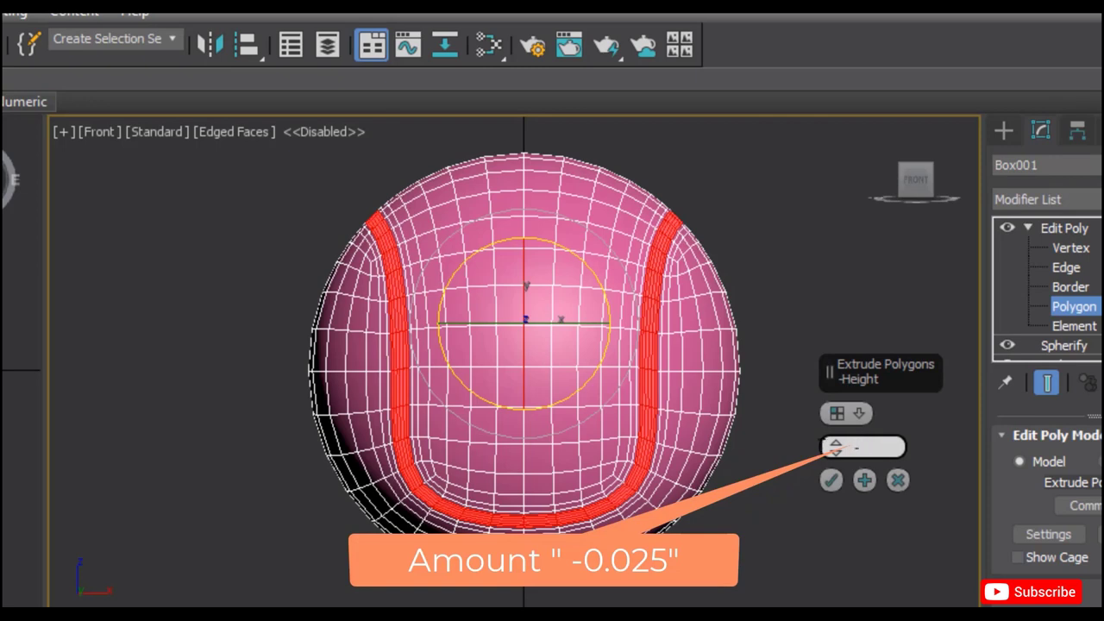
pyautogui.write('0.025')
pyautogui.press('Return')
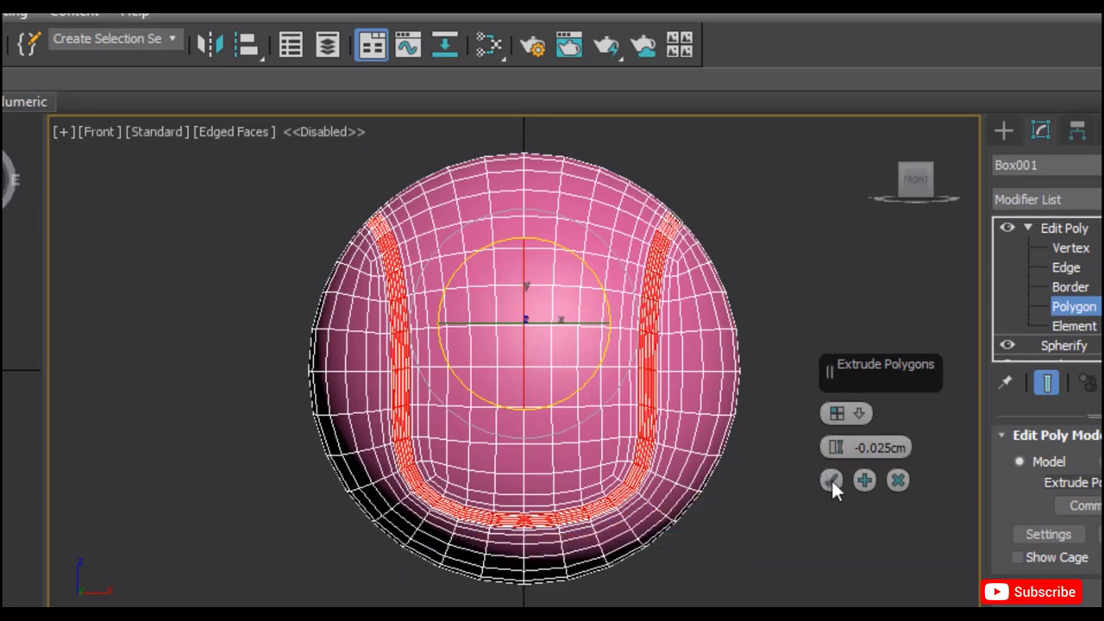
pyautogui.click(831, 481)
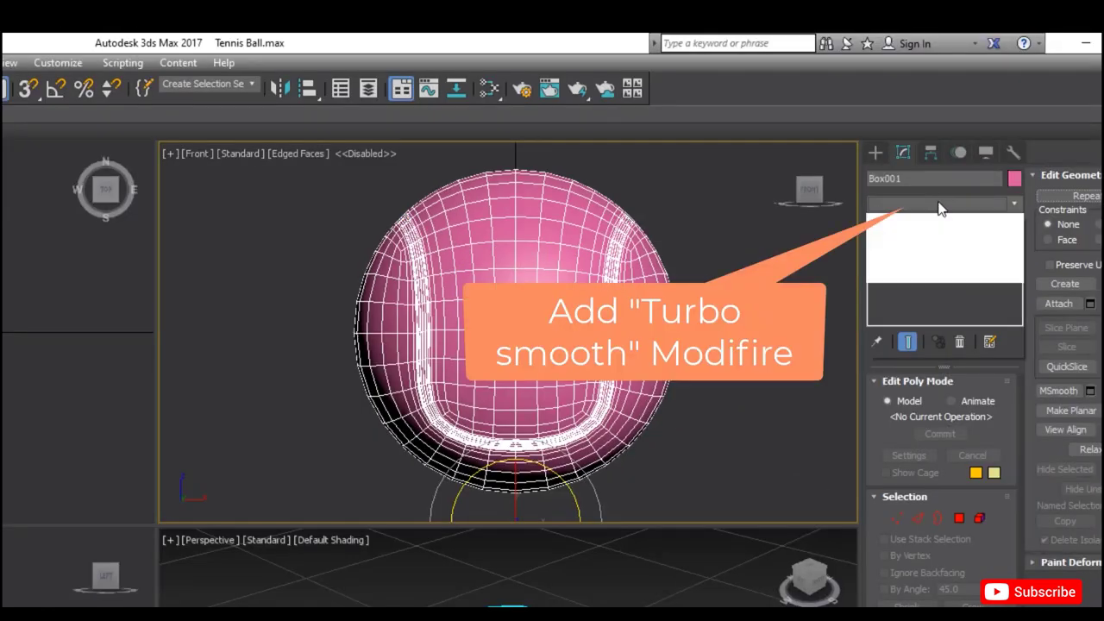
# Add a second TurboSmooth modifier on top of the stack.
pyautogui.click(940, 205)
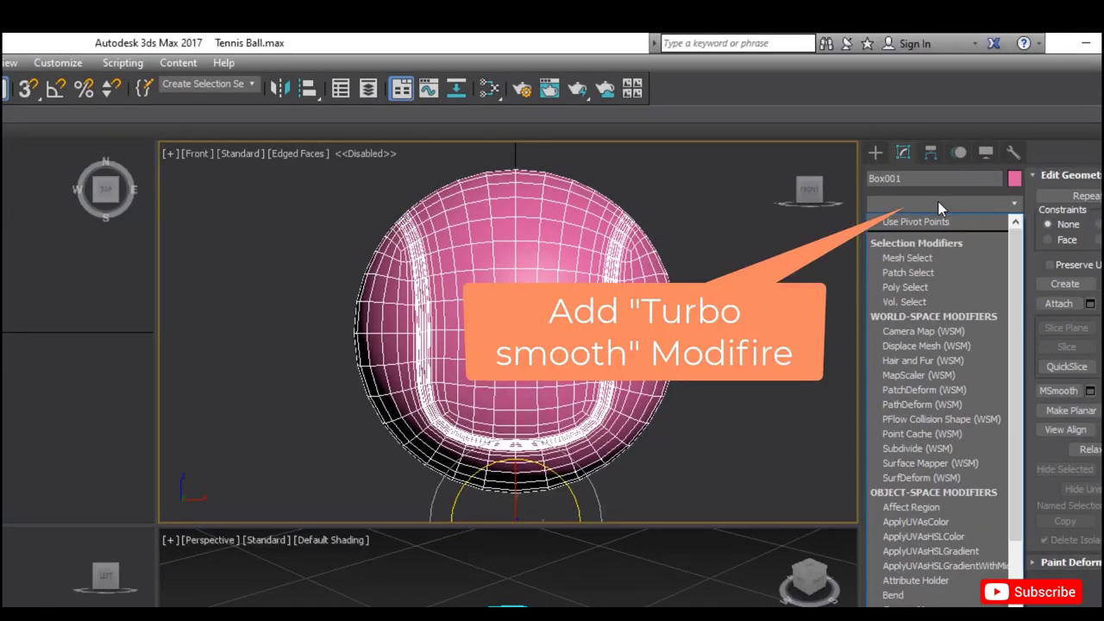
pyautogui.write('turbo')
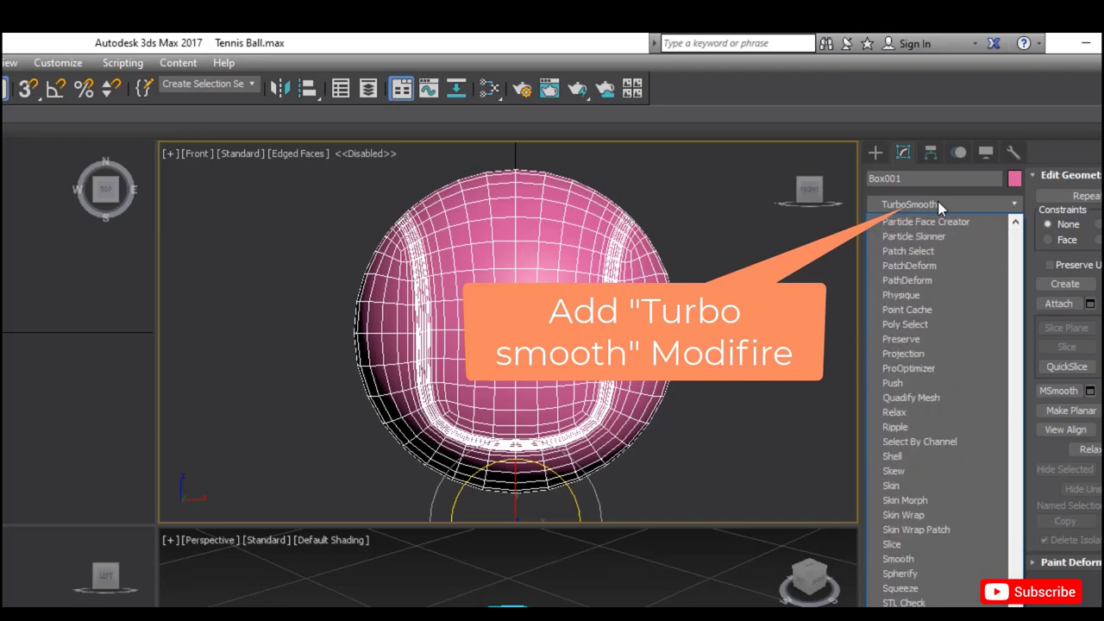
pyautogui.press('Return')
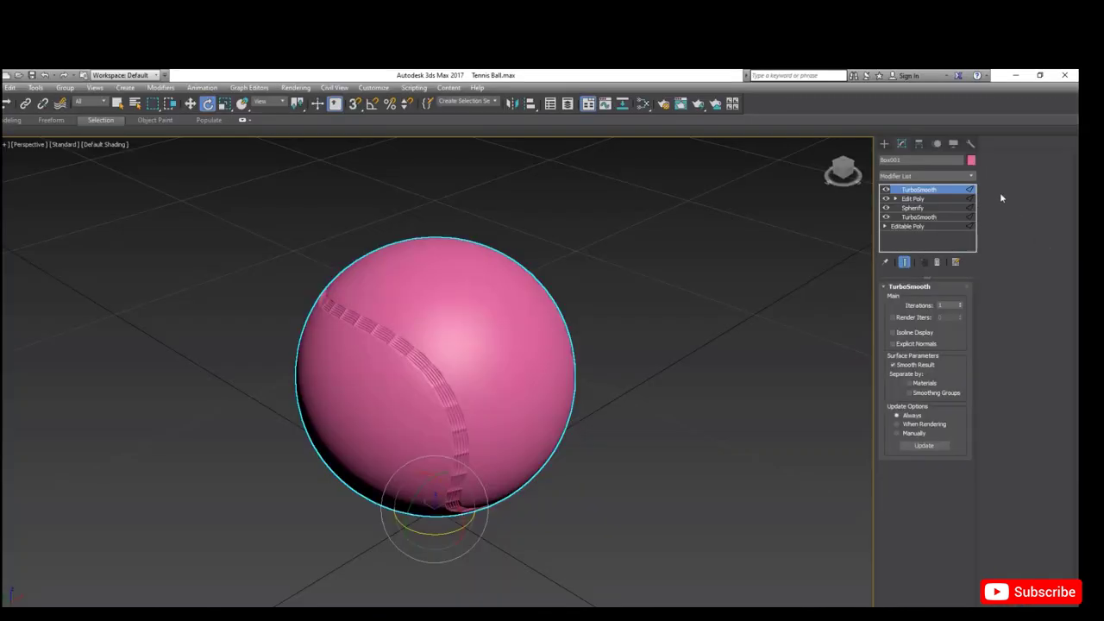
# Change Box001's object colour from pink to yellow and orbit to show the seam groove.
pyautogui.click(971, 162)
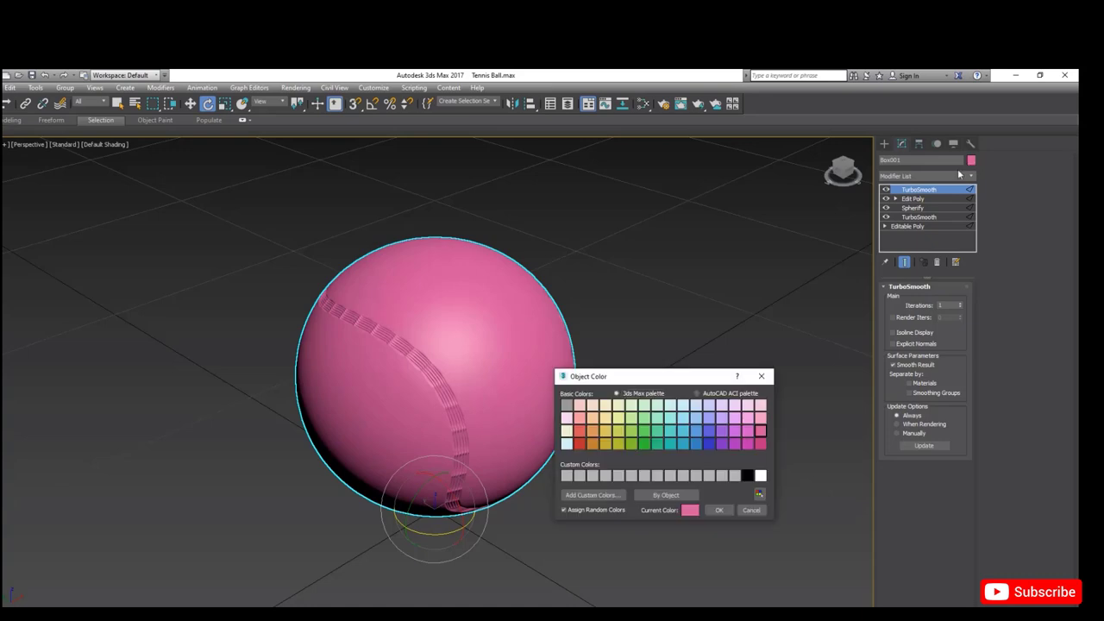
pyautogui.click(608, 432)
pyautogui.click(715, 510)
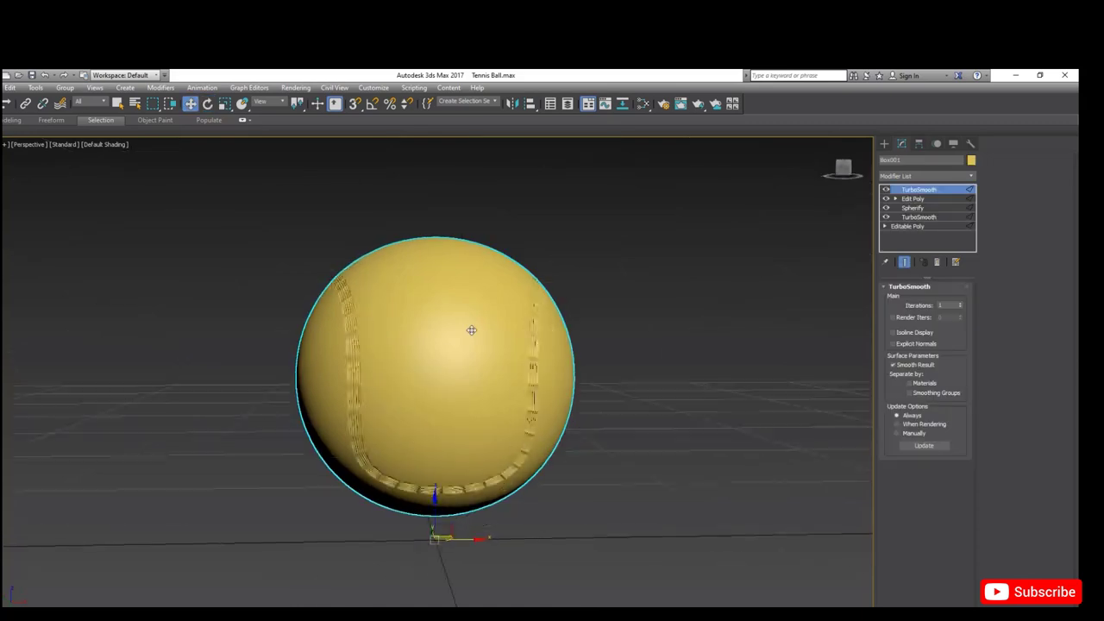
pyautogui.moveTo(473, 332)
pyautogui.keyDown('alt'); pyautogui.mouseDown(button='middle')
pyautogui.moveTo(655, 421)
pyautogui.moveTo(655, 369)
pyautogui.moveTo(469, 320)
pyautogui.moveTo(479, 330)
pyautogui.mouseUp(button='middle'); pyautogui.keyUp('alt')
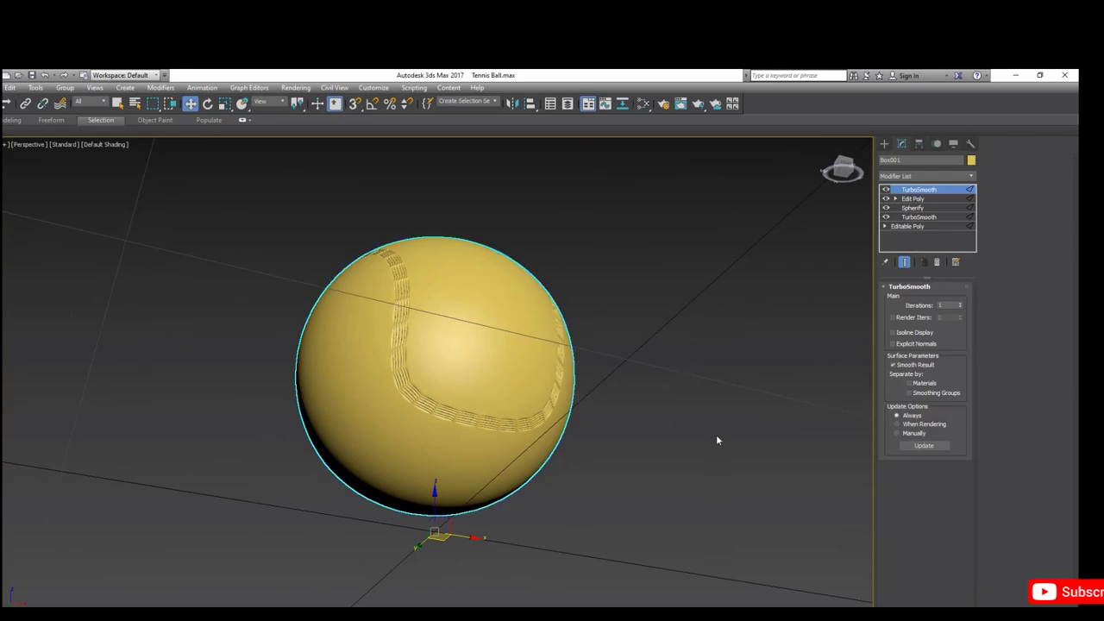